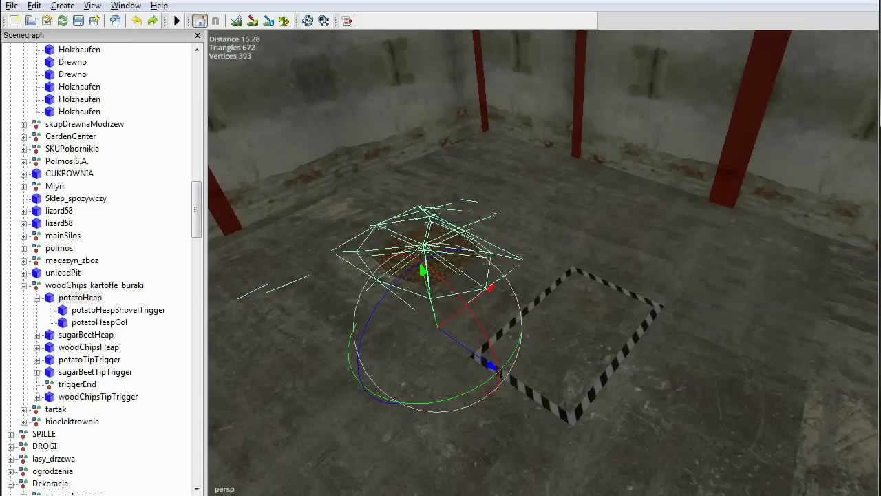
# - Export the potatoTipTrigger object with its files as maureTipTrigger into the manure folder
pyautogui.scroll(-3, 100, 262)
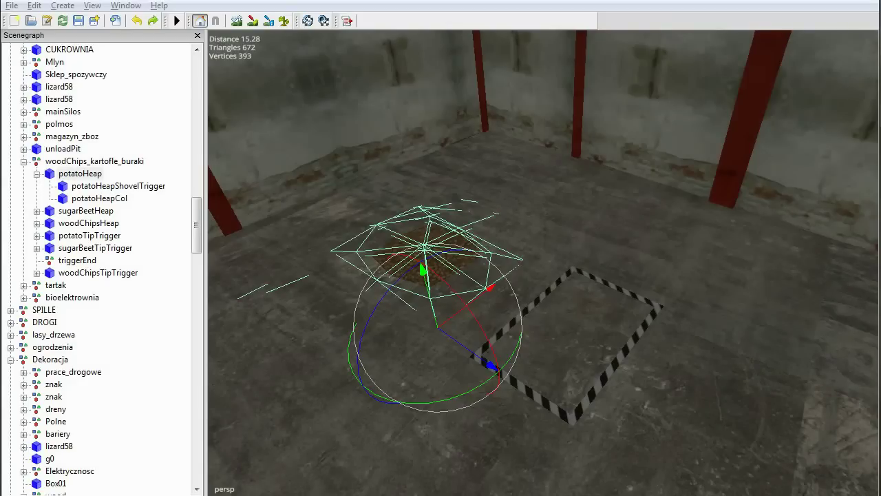
pyautogui.click(89, 236)
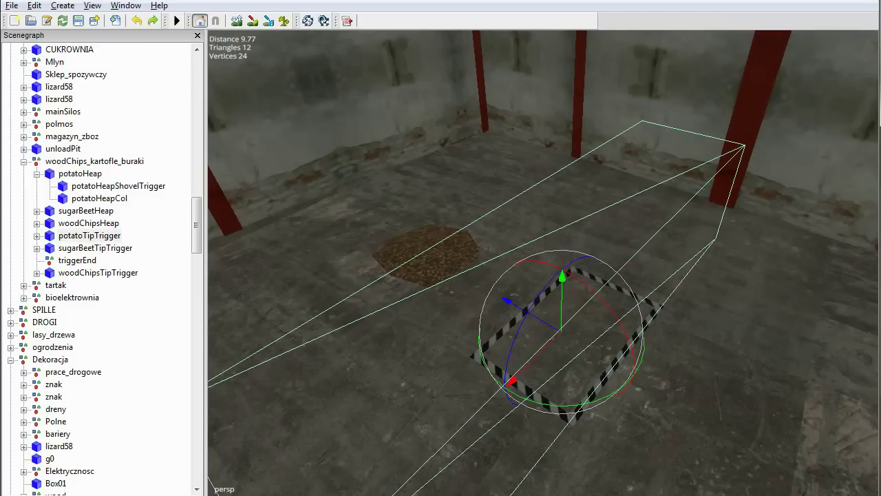
pyautogui.click(11, 6)
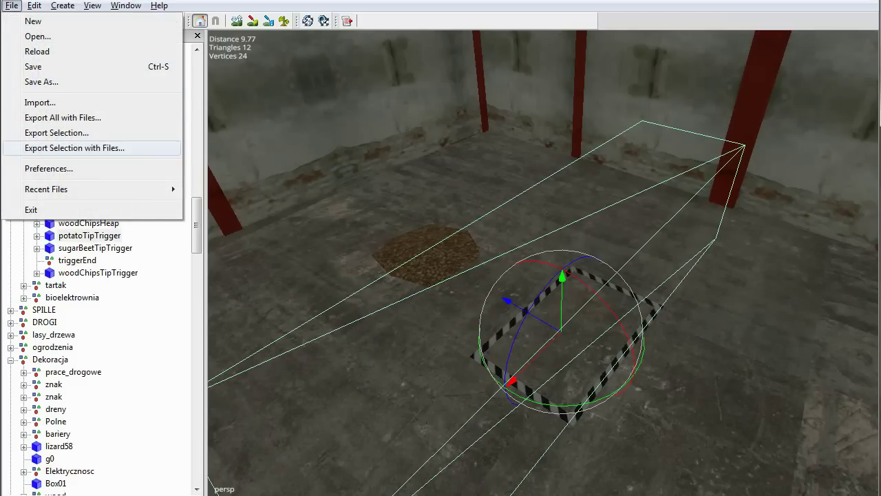
pyautogui.click(74, 147)
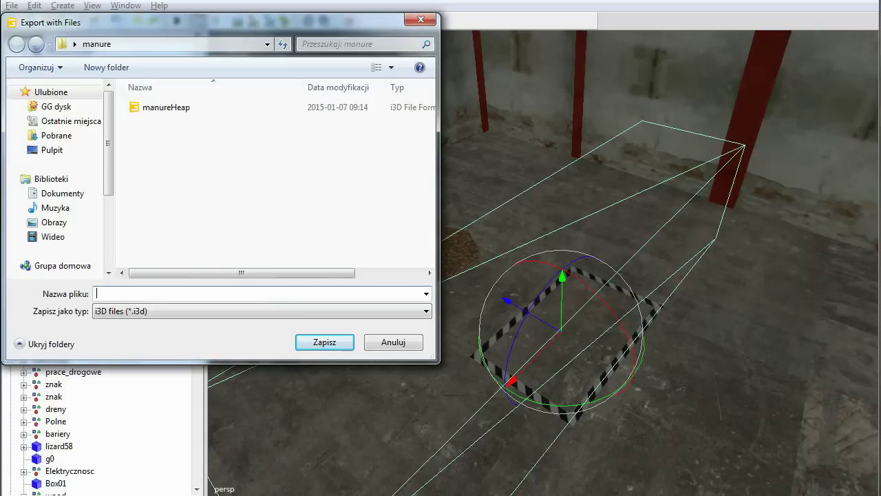
pyautogui.write('maureTipTrigger')
pyautogui.press('Return')
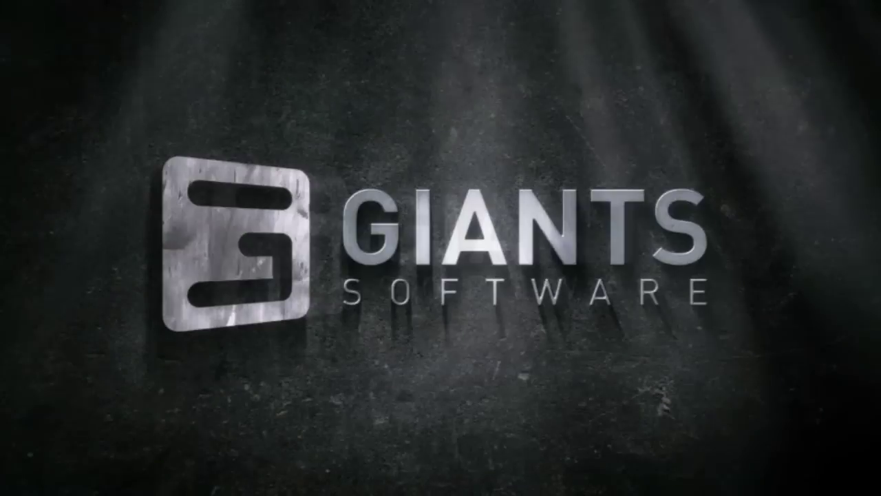
# - Copy the potatoes_diffuse, potatoes_normal and potatoes_specular textures from the vehicles/fillPlanes folder into the manure folder
pyautogui.doubleClick(435, 134)
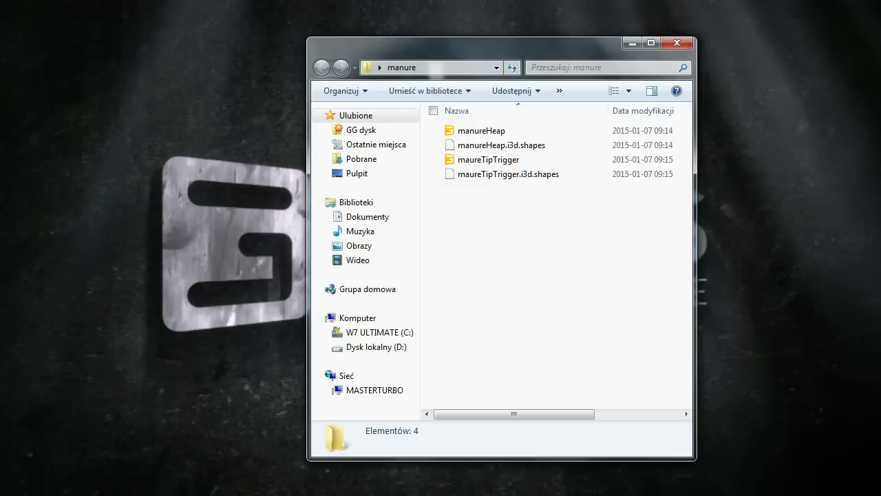
pyautogui.click(676, 43)
pyautogui.doubleClick(434, 76)
pyautogui.click(482, 132)
pyautogui.moveTo(476, 198); pyautogui.dragTo(476, 130)
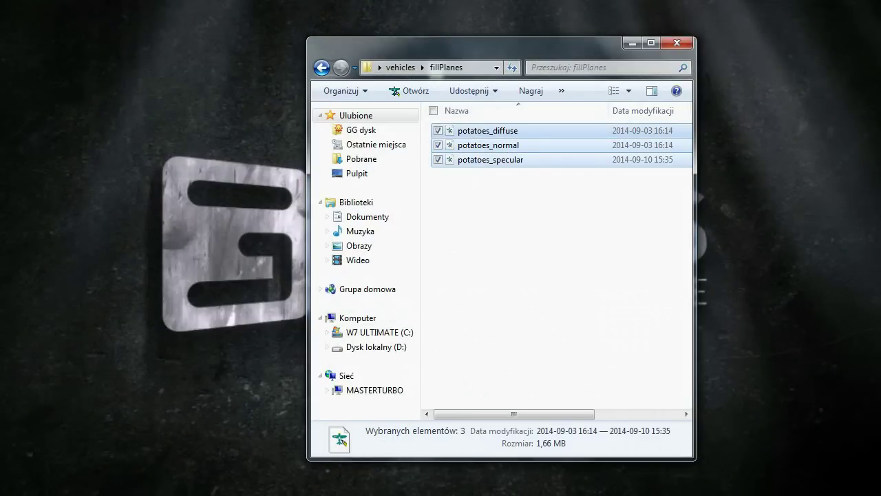
pyautogui.click(322, 67)
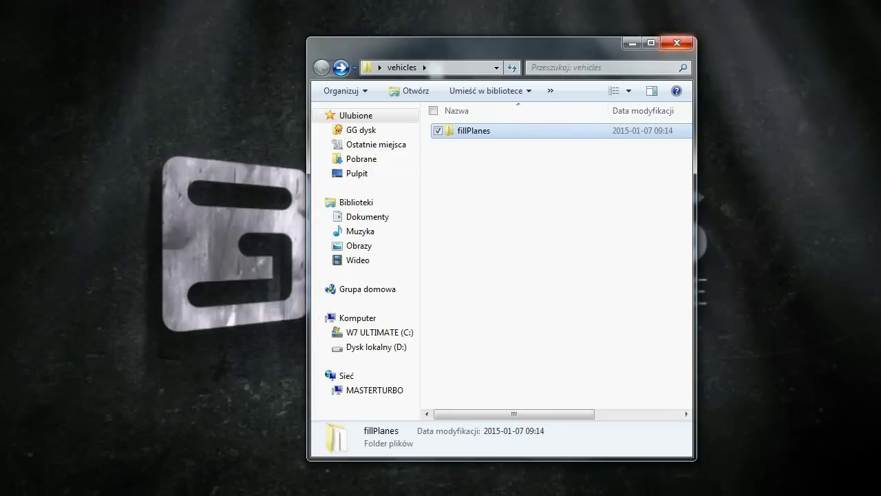
pyautogui.click(677, 42)
pyautogui.doubleClick(437, 137)
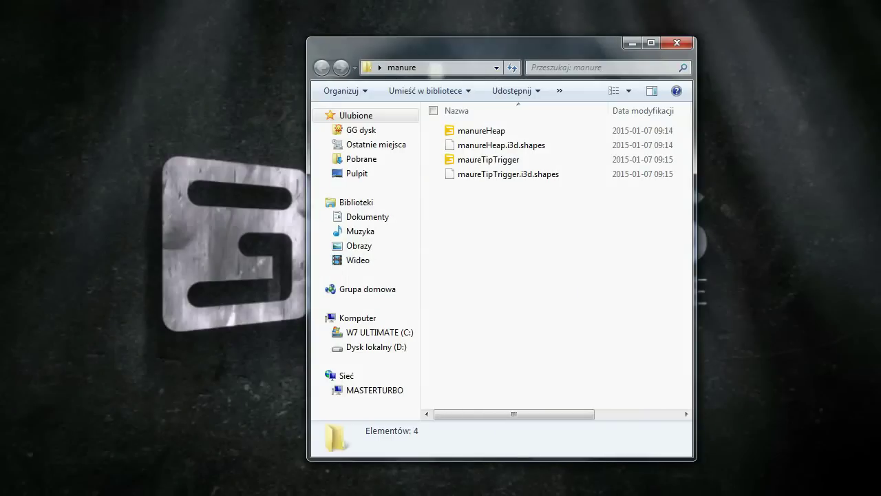
pyautogui.hotkey('ctrl', 'v')
pyautogui.click(515, 268)
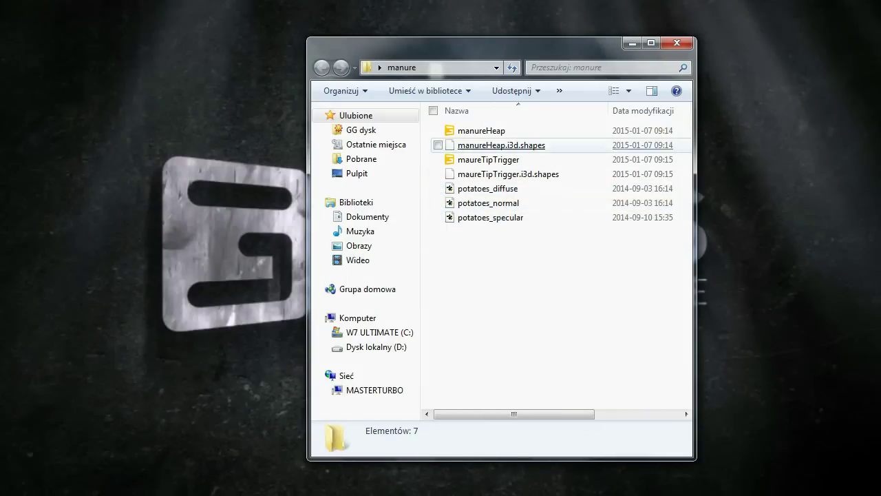
# - Open the manureHeap i3D file from the manure folder in Notepad++
pyautogui.click(482, 131)
pyautogui.rightClick(482, 131)
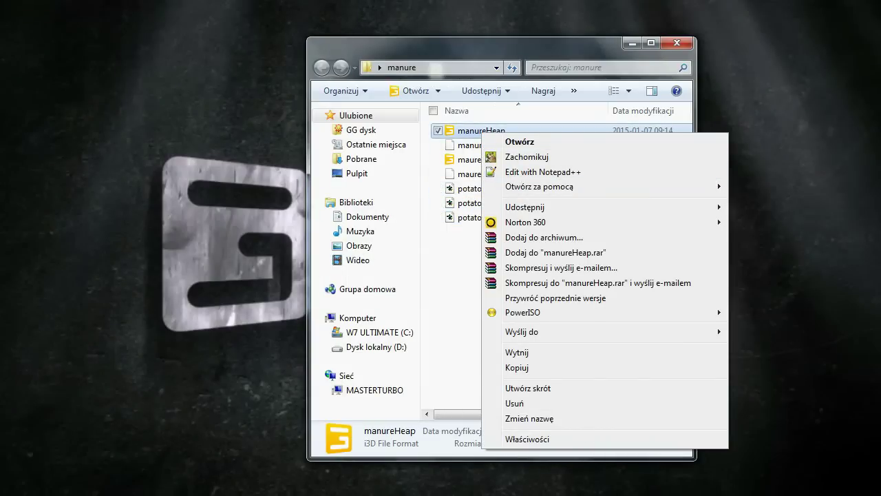
pyautogui.moveTo(620, 186)
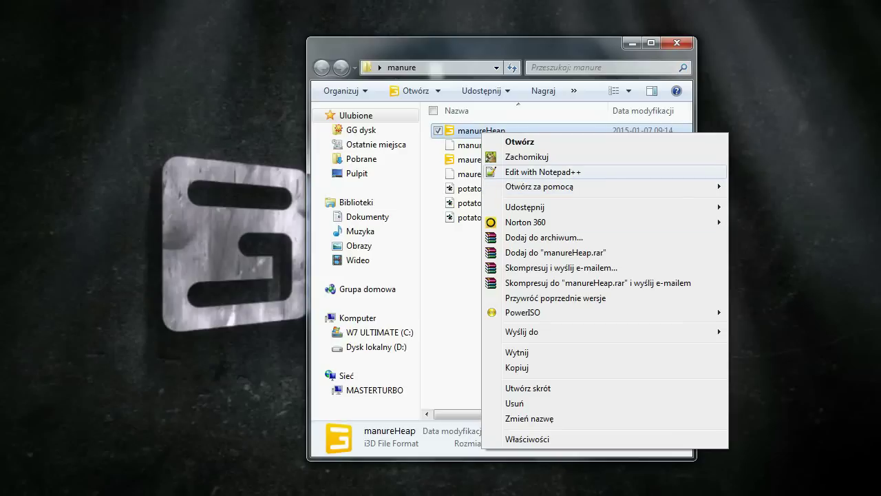
pyautogui.moveTo(606, 206)
pyautogui.click(544, 171)
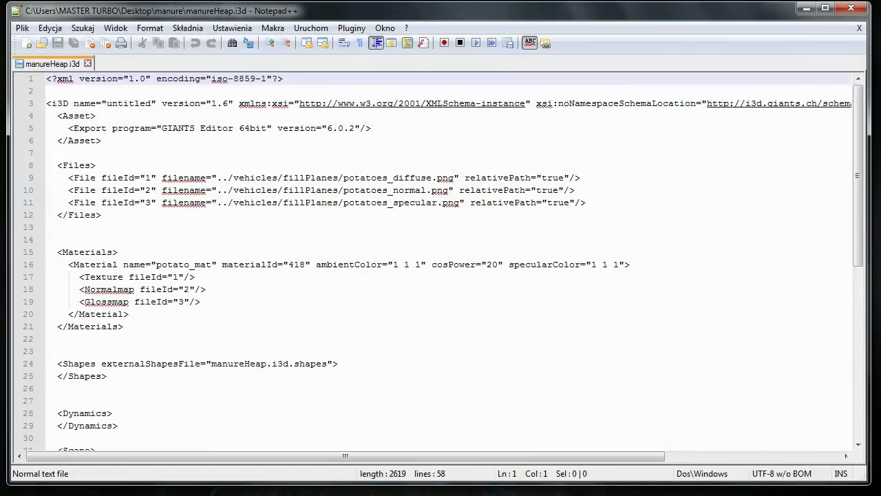
# - Remove the ../vehicles/fillPlanes/ path from the three potatoes texture filenames, then save and close the file
pyautogui.moveTo(343, 178); pyautogui.dragTo(217, 177)
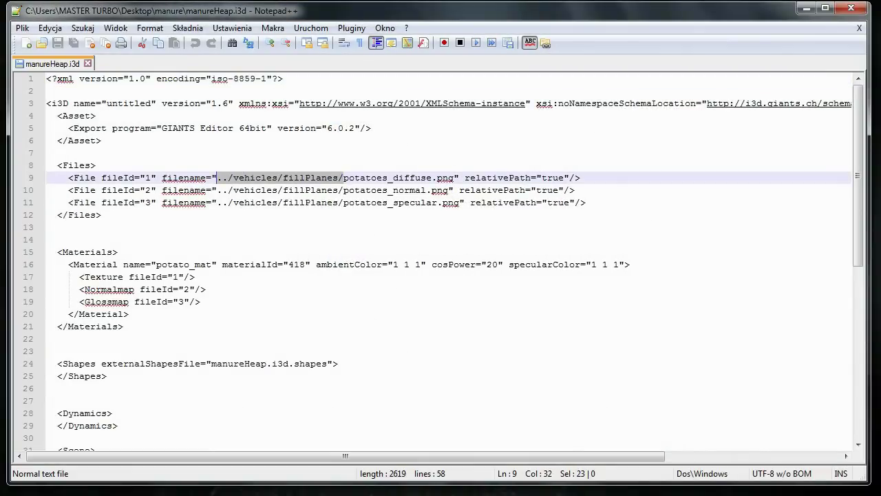
pyautogui.press('Delete')
pyautogui.moveTo(343, 190); pyautogui.dragTo(216, 190)
pyautogui.press('Delete')
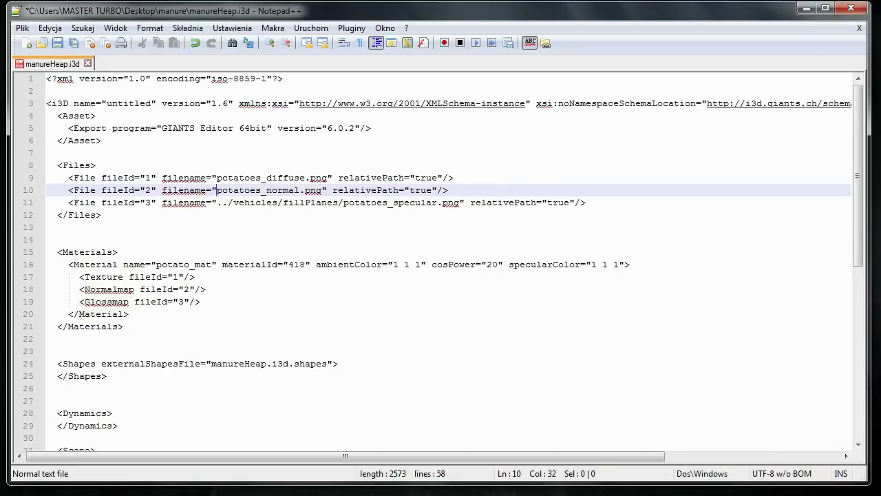
pyautogui.moveTo(343, 203); pyautogui.dragTo(217, 203)
pyautogui.press('Delete')
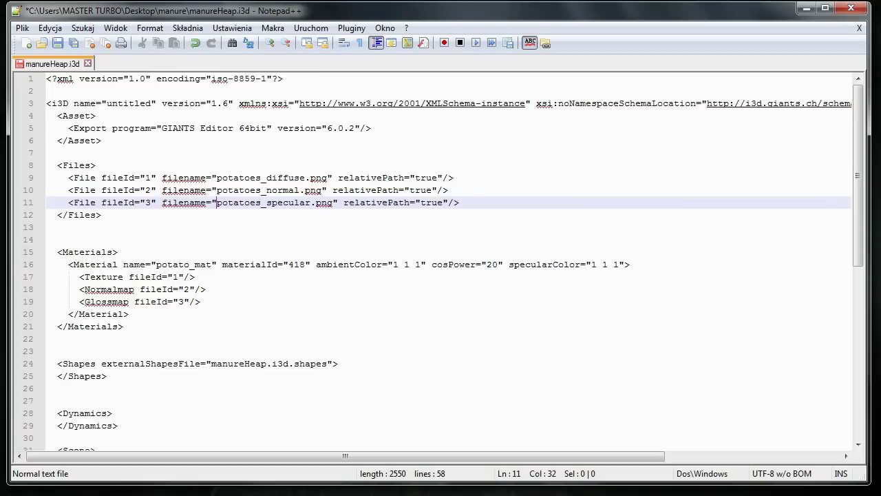
pyautogui.hotkey('ctrl', 's')
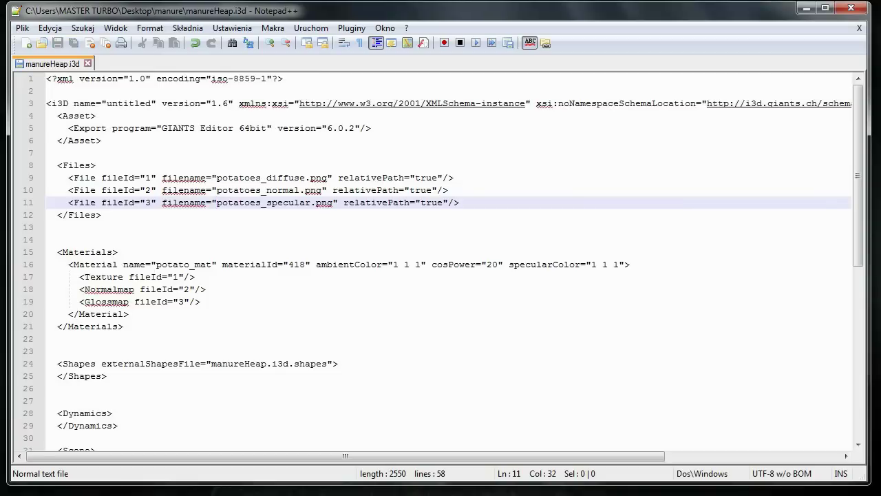
pyautogui.click(851, 8)
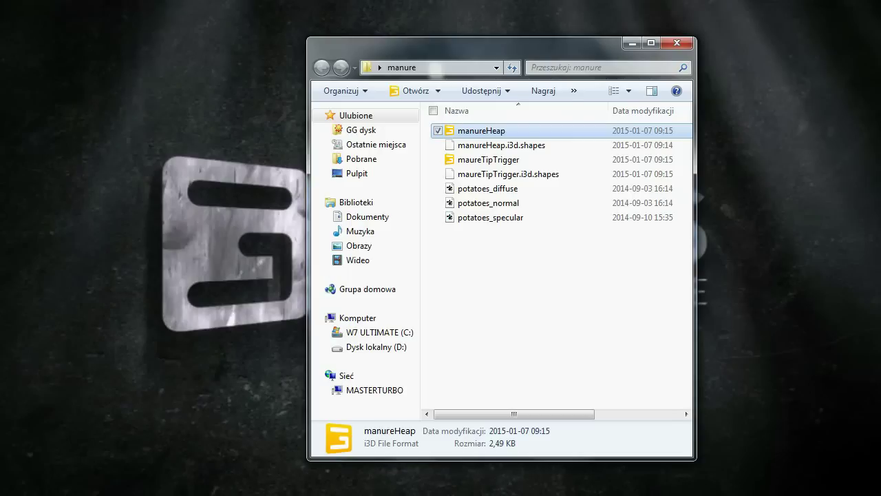
# - Open manureHeap in GIANTS Editor, expand potatoHeap to inspect its child objects, and dismiss the update notice
pyautogui.doubleClick(482, 131)
pyautogui.press('Return')
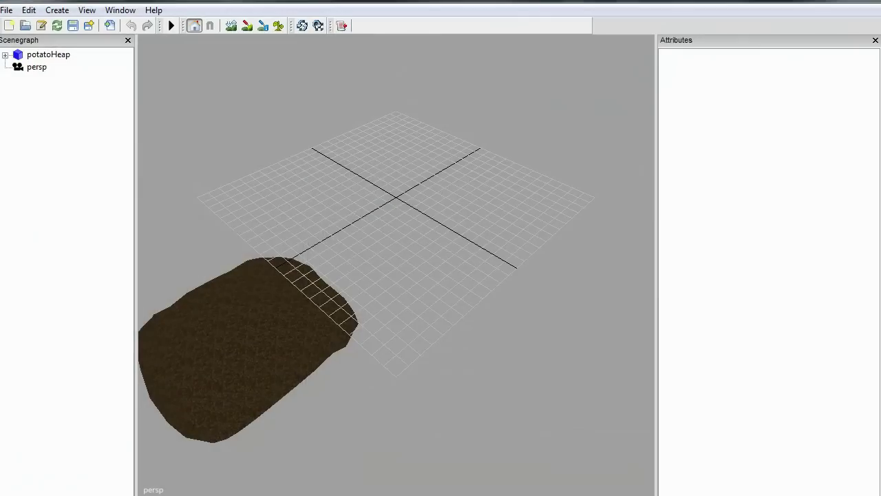
pyautogui.click(48, 55)
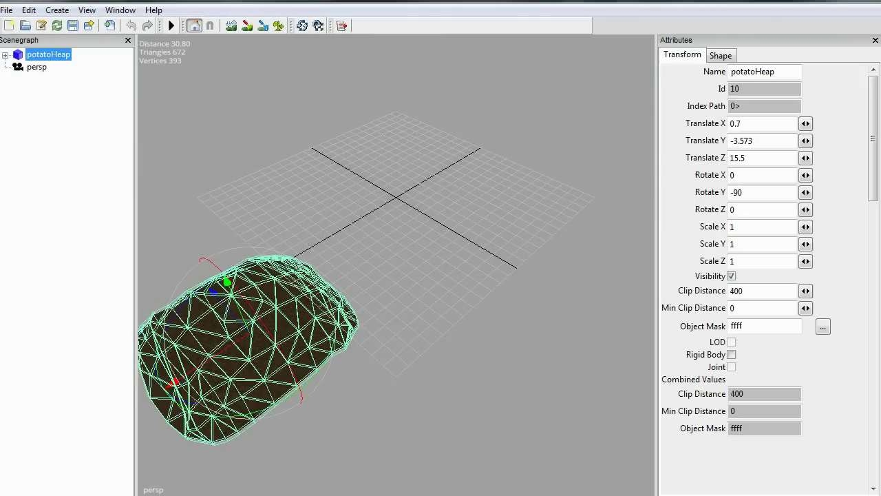
pyautogui.click(5, 55)
pyautogui.click(84, 67)
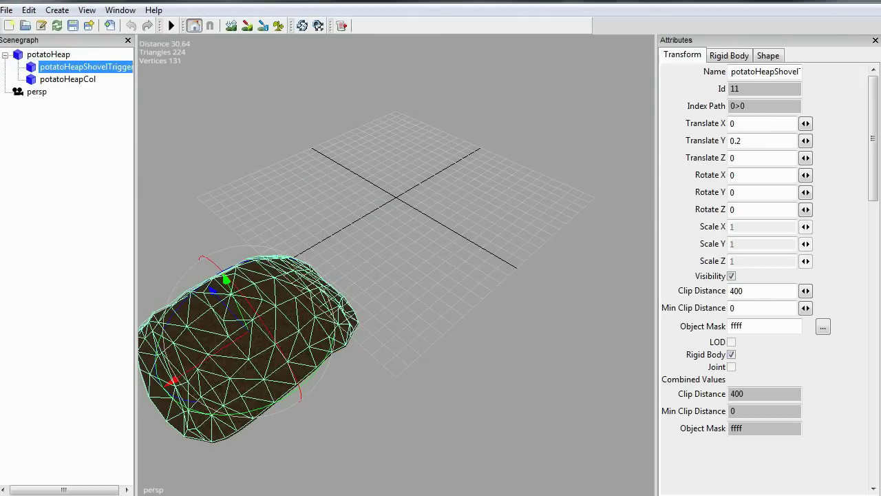
pyautogui.click(68, 79)
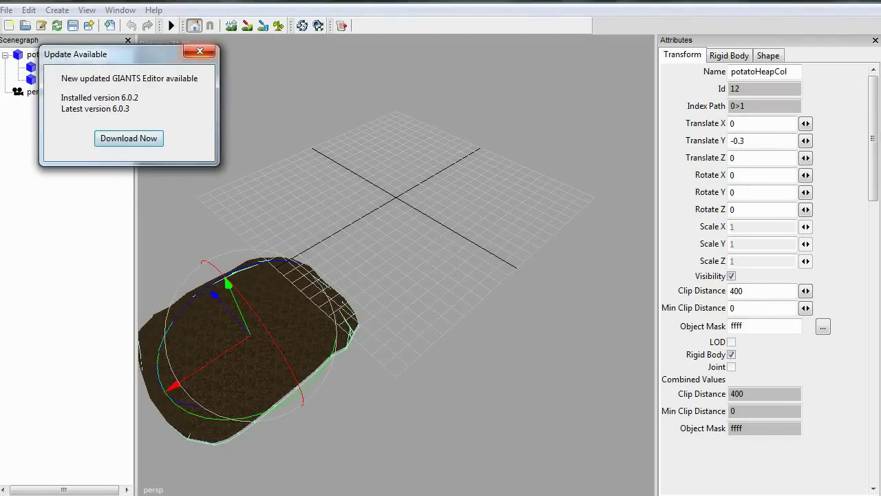
pyautogui.click(200, 51)
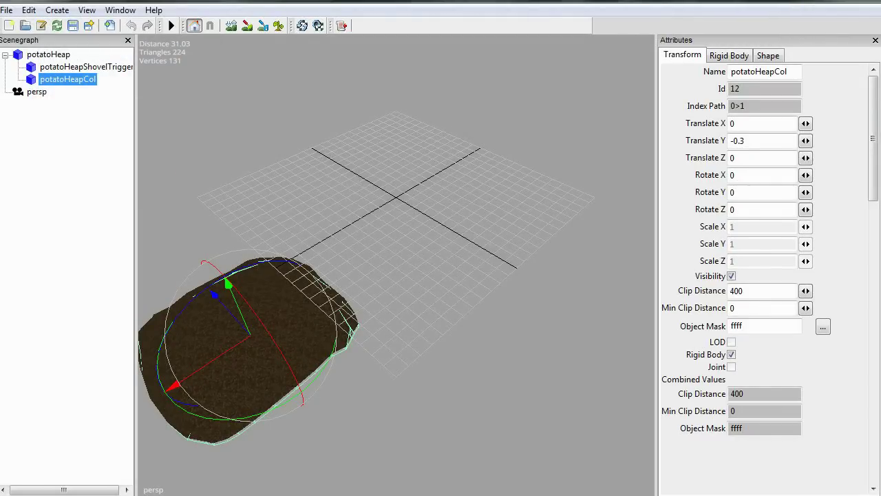
# - Rename the parent object potatoHeap to manureHeap
pyautogui.click(48, 54)
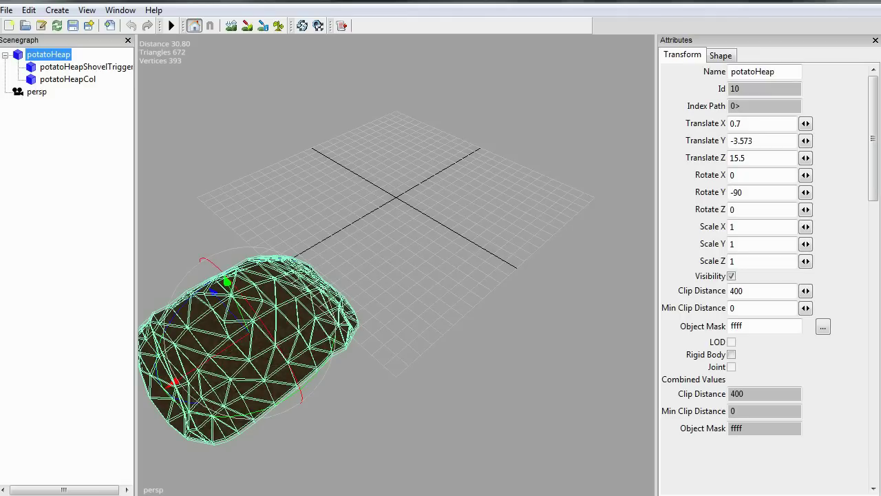
pyautogui.click(753, 71)
pyautogui.moveTo(754, 72); pyautogui.dragTo(732, 72)
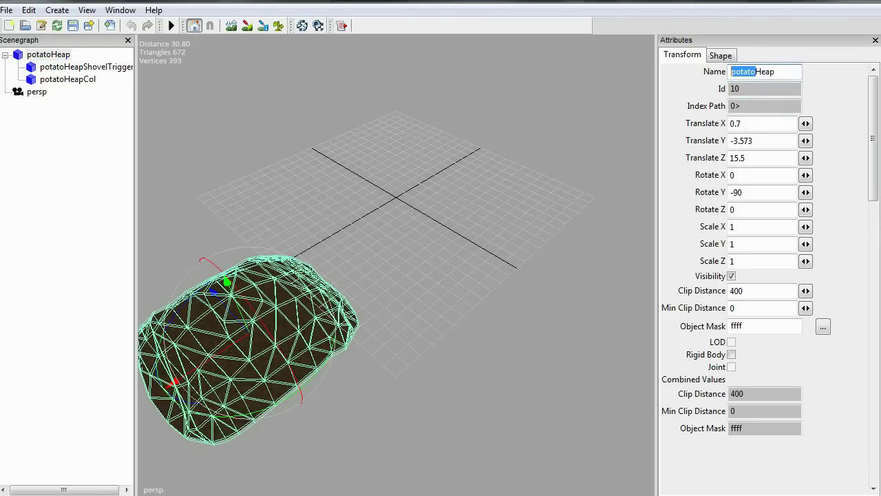
pyautogui.write('manure')
pyautogui.press('Return')
# - Rename the child object potatoHeapShovelTrigger to manureHeapShovelTrigger
pyautogui.click(84, 67)
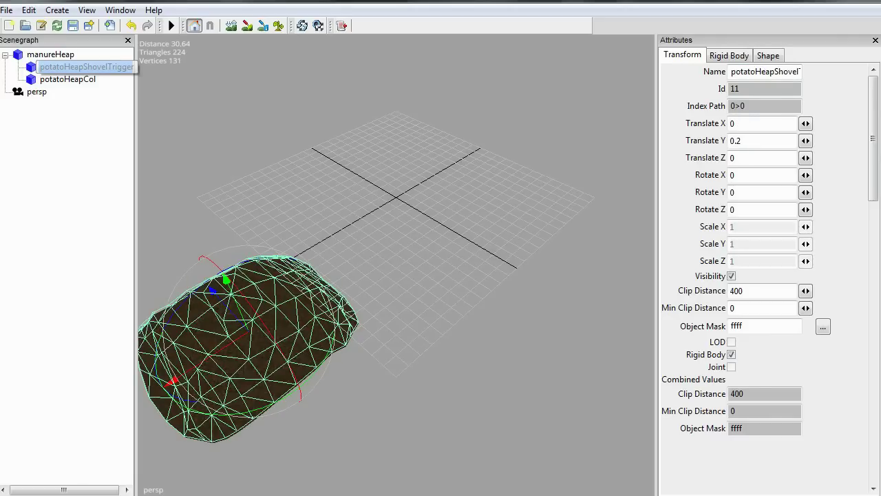
pyautogui.moveTo(756, 71); pyautogui.dragTo(731, 71)
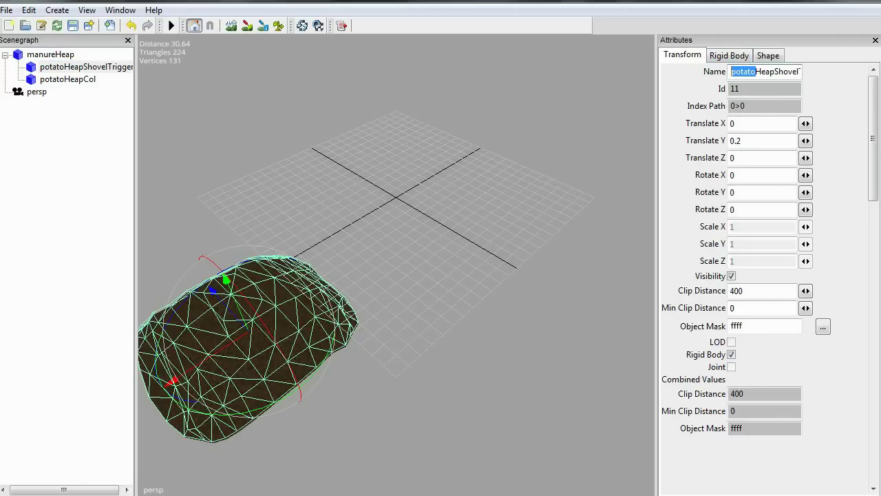
pyautogui.write('manure')
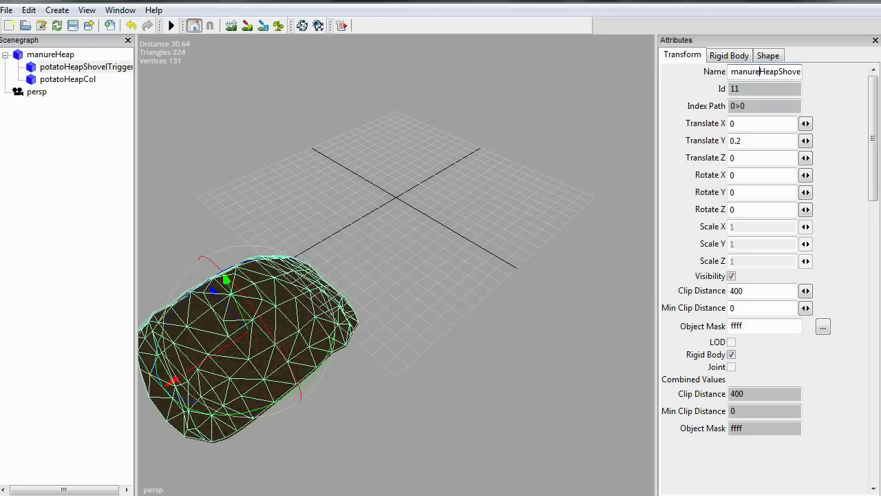
pyautogui.press('Return')
# - Rename the collision child object potatoHeapCol to manureHeapCol
pyautogui.click(61, 80)
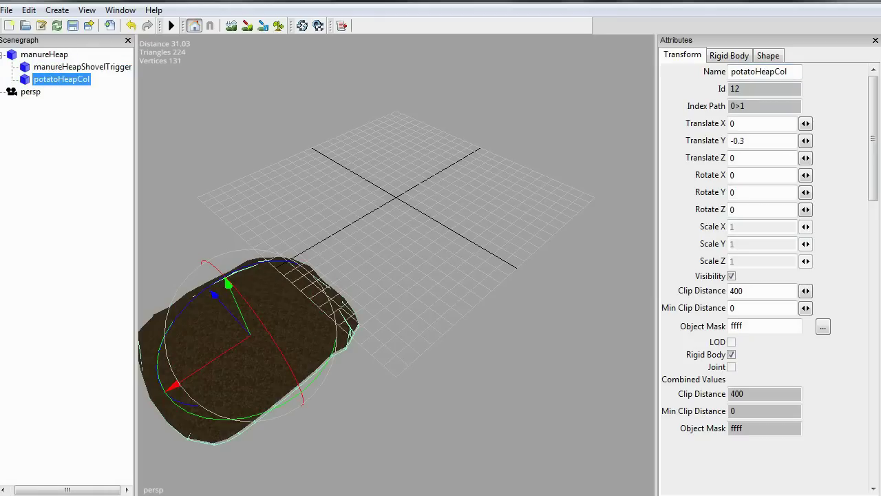
pyautogui.moveTo(756, 72); pyautogui.dragTo(730, 72)
pyautogui.write('man')
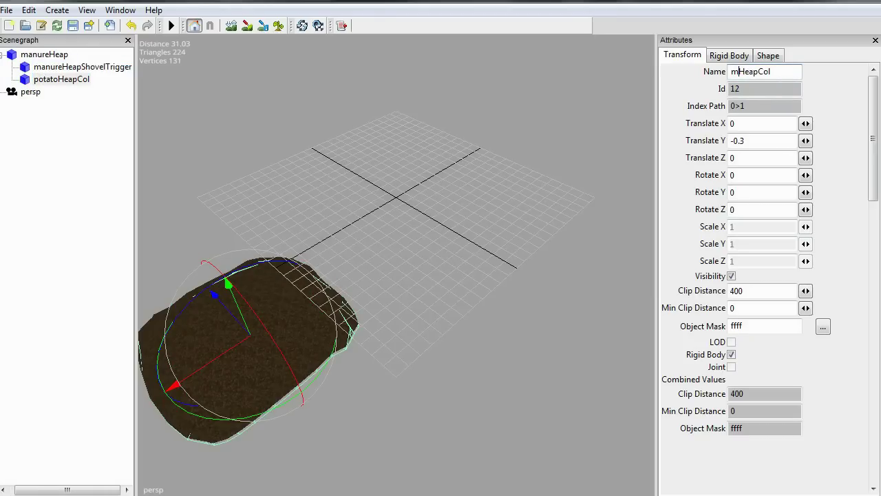
pyautogui.write('ure')
pyautogui.press('Return')
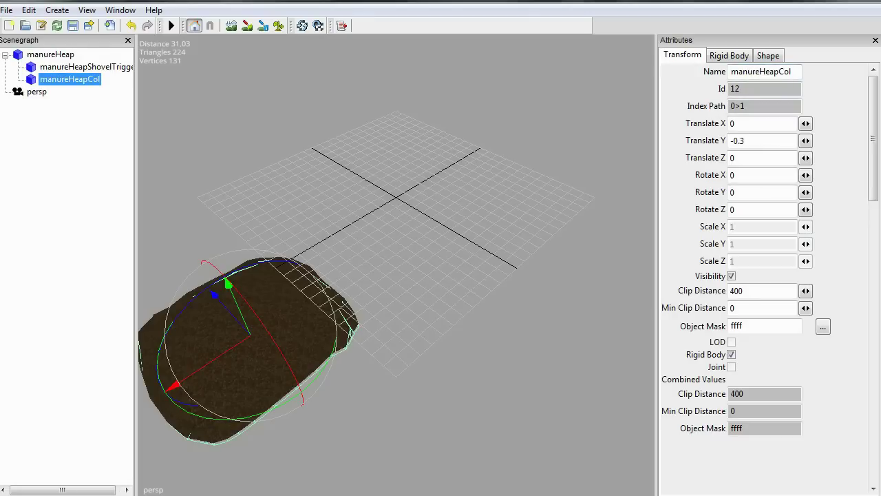
# - Display the user attributes of the manureHeapShovelTrigger object
pyautogui.click(50, 55)
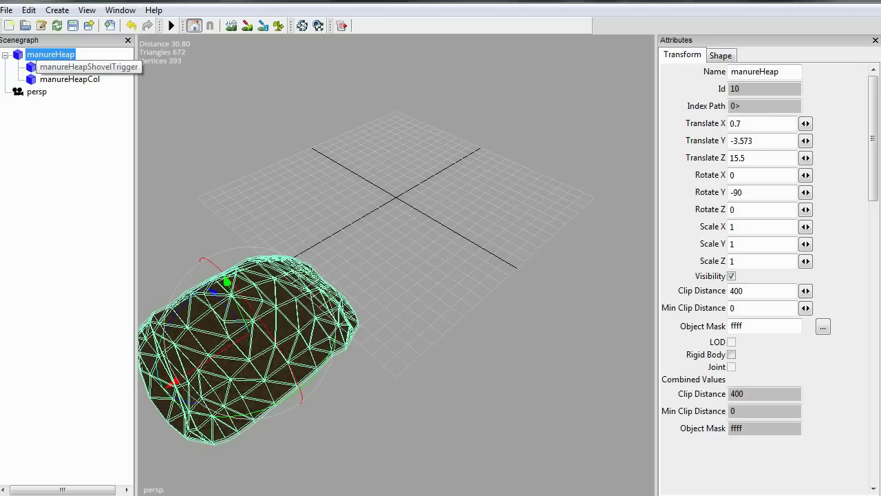
pyautogui.click(69, 66)
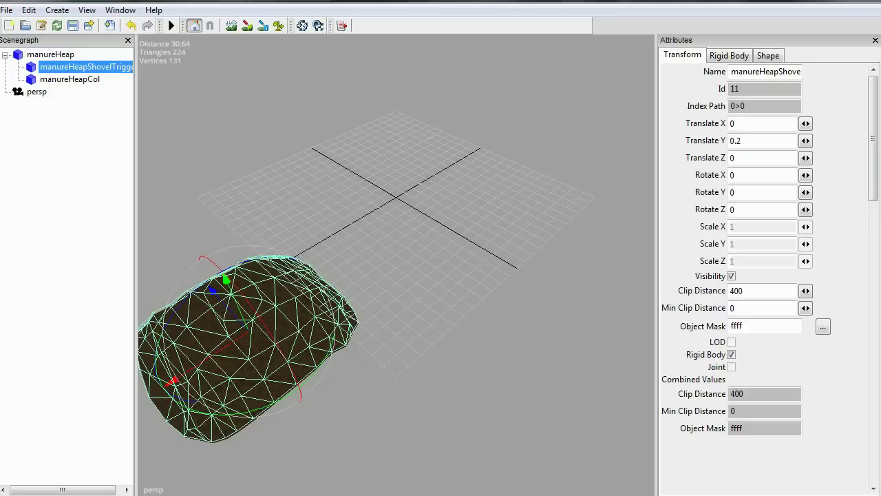
pyautogui.click(120, 9)
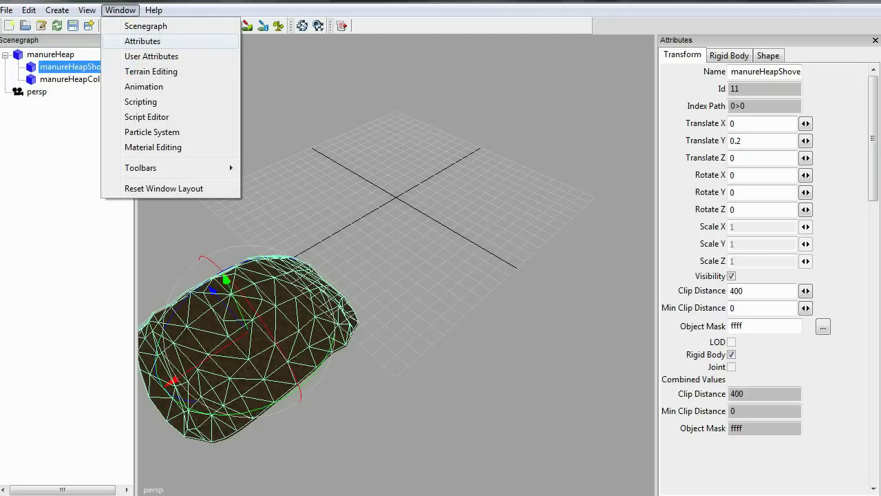
pyautogui.click(151, 55)
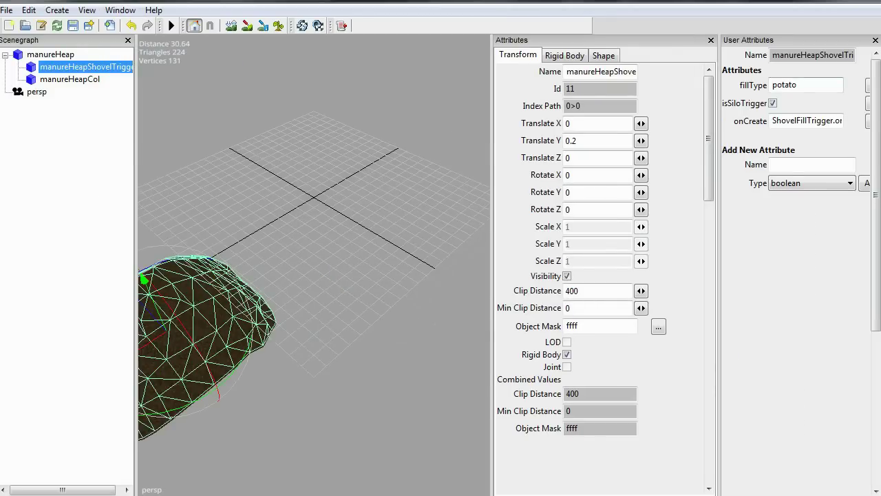
# - Set the fillType attribute of manureHeapShovelTrigger to manure
pyautogui.doubleClick(785, 85)
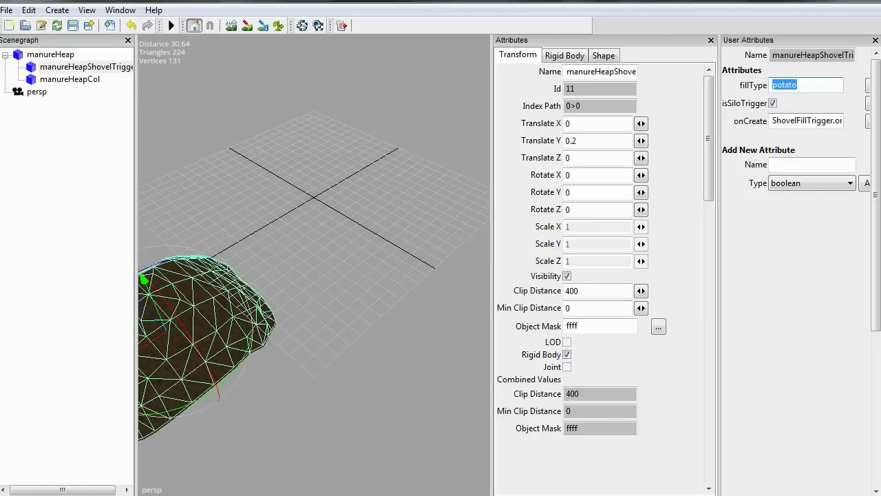
pyautogui.write('manure')
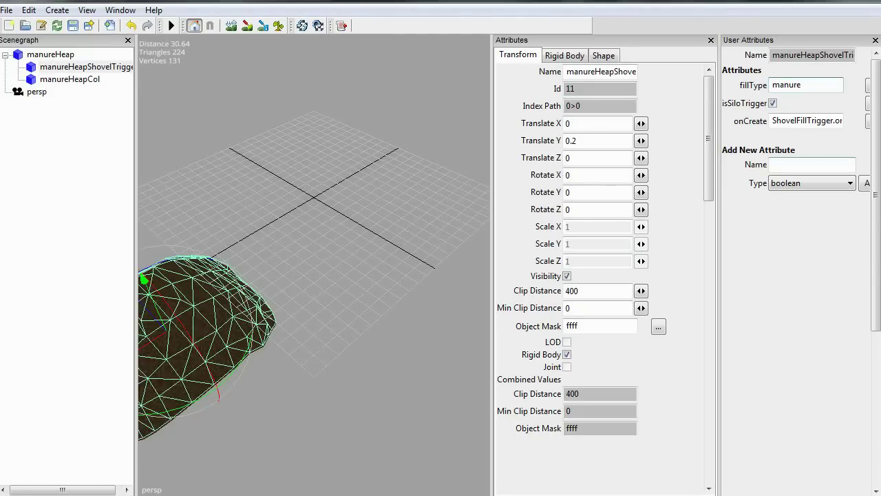
pyautogui.click(567, 72)
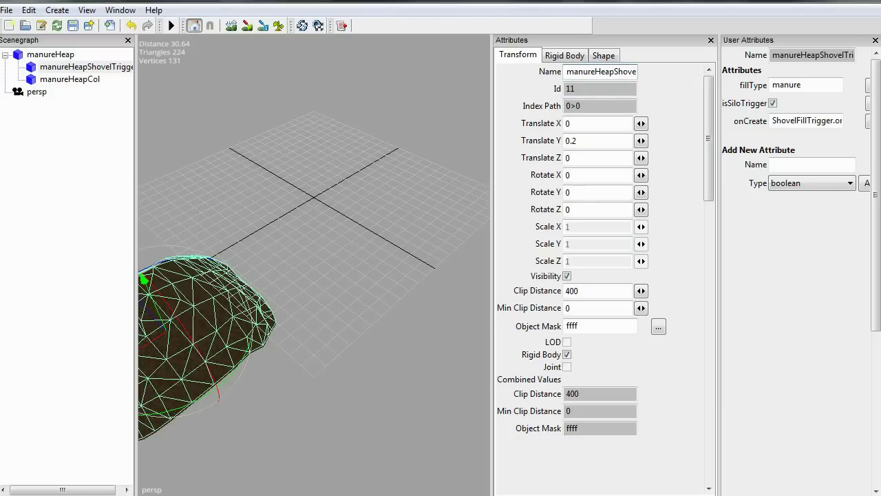
# - Add a light to the scene and import the maureTipTrigger file from the manure folder
pyautogui.keyDown('alt'); pyautogui.moveTo(314, 265); pyautogui.dragTo(340, 271); pyautogui.keyUp('alt')
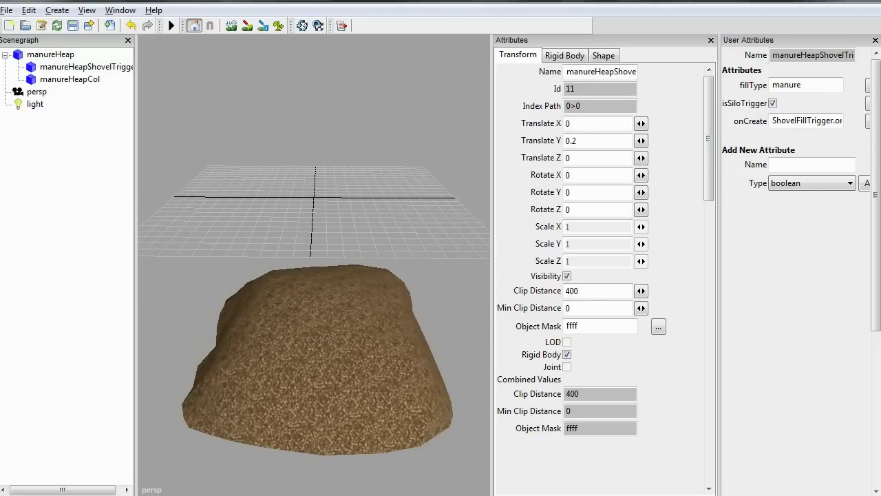
pyautogui.keyDown('alt'); pyautogui.moveTo(314, 261); pyautogui.dragTo(347, 290); pyautogui.keyUp('alt')
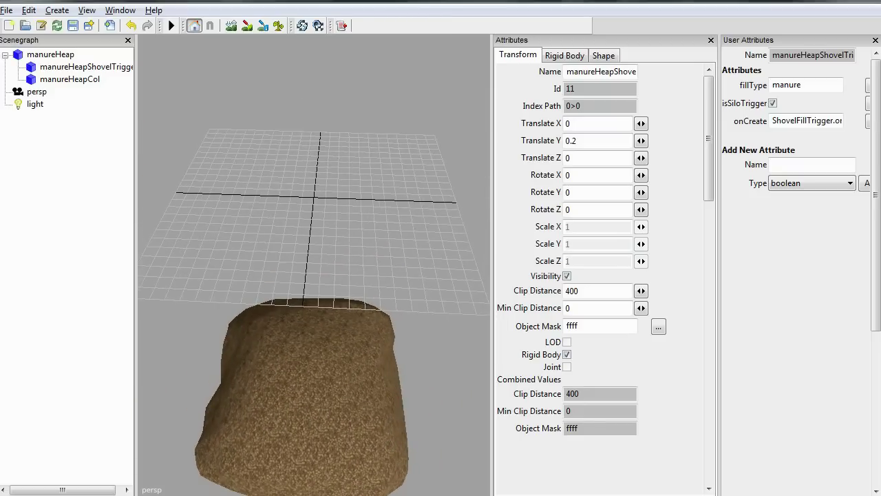
pyautogui.click(6, 10)
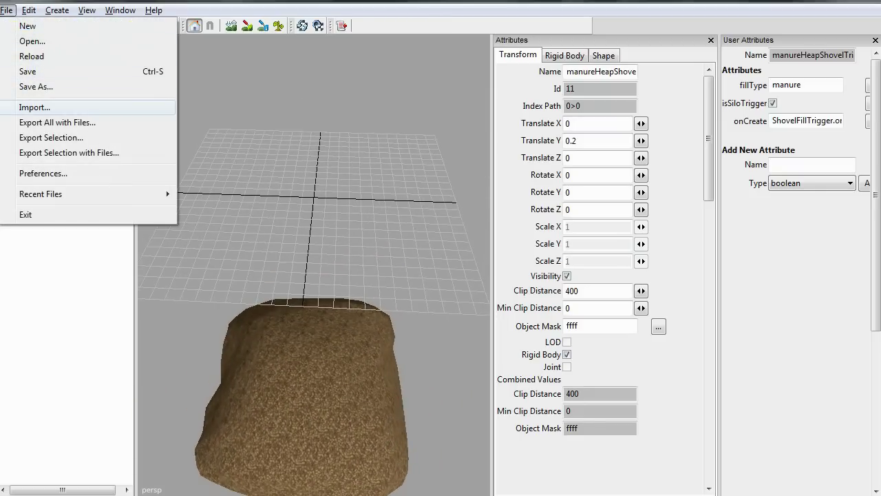
pyautogui.click(35, 107)
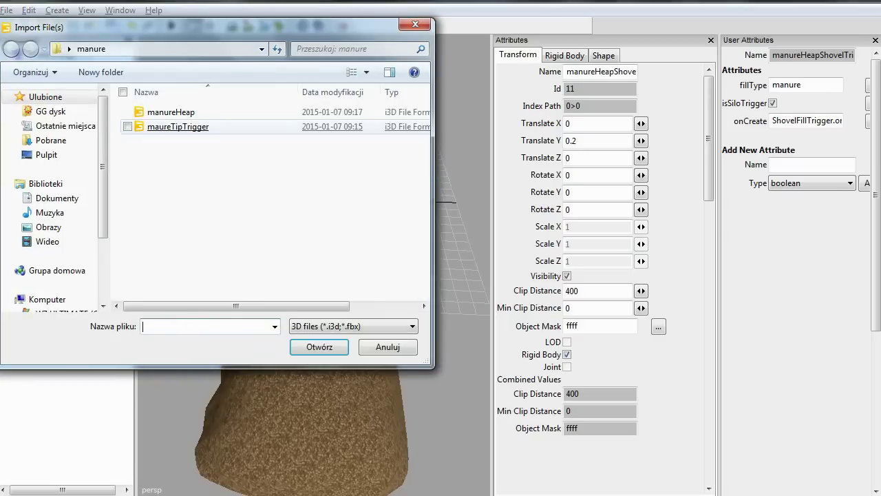
pyautogui.doubleClick(165, 126)
# - Set the fillTypes attribute of the imported potatoTipTrigger object to manure
pyautogui.keyDown('alt'); pyautogui.moveTo(314, 275); pyautogui.dragTo(389, 219); pyautogui.keyUp('alt')
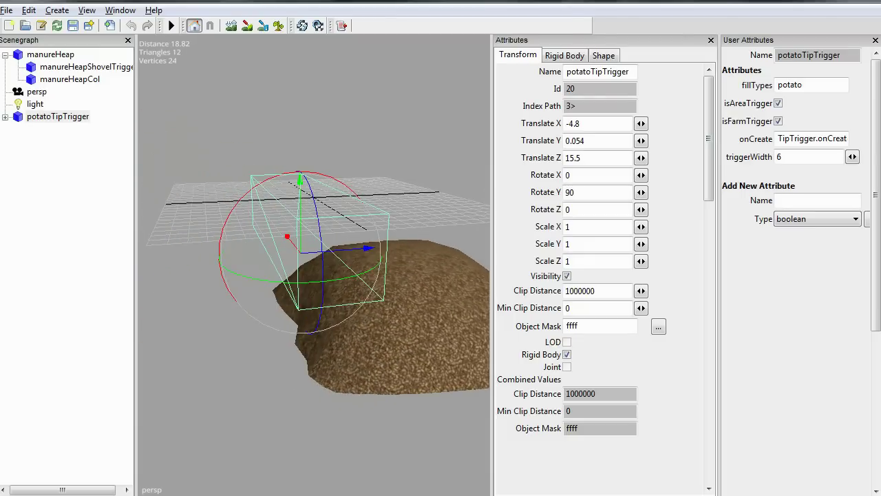
pyautogui.moveTo(806, 85); pyautogui.dragTo(779, 85)
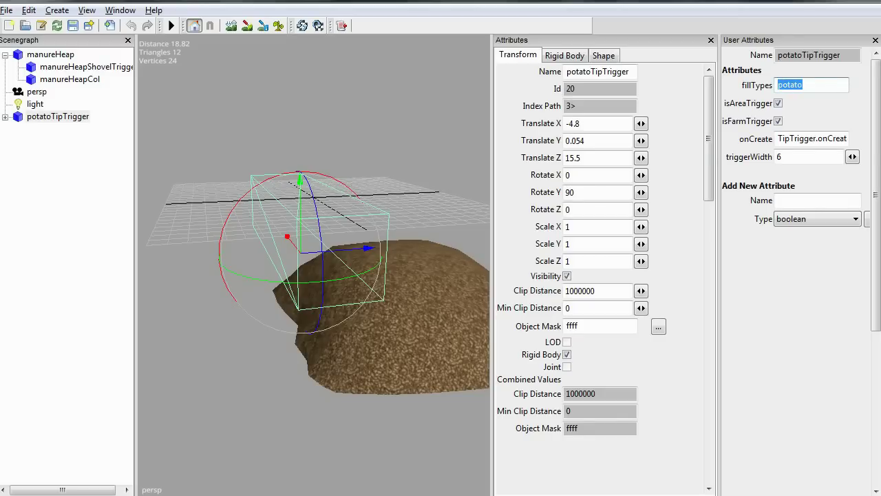
pyautogui.write('manure')
pyautogui.click(809, 157)
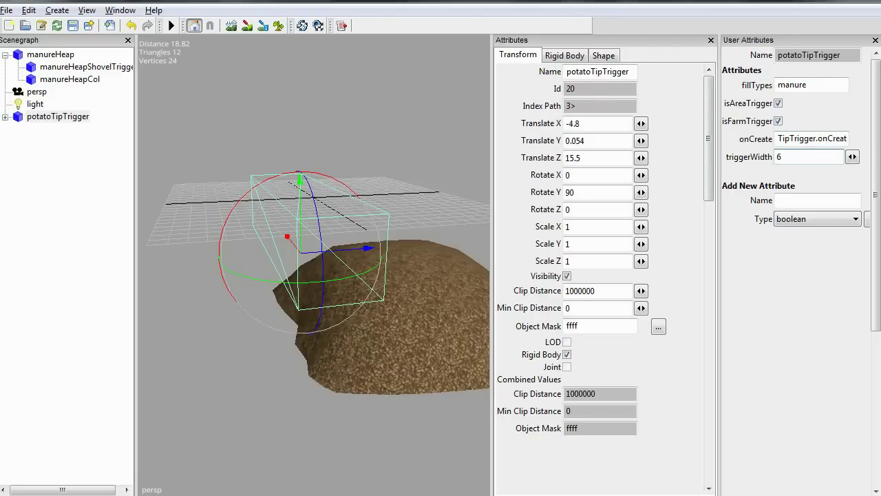
# - Rename the potatoTipTrigger object to manureTipTrigger
pyautogui.moveTo(592, 72); pyautogui.dragTo(567, 72)
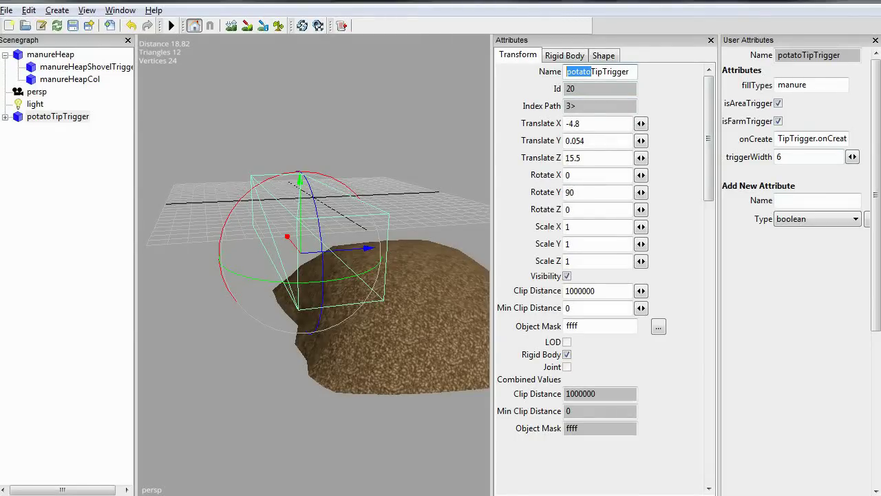
pyautogui.write('manure')
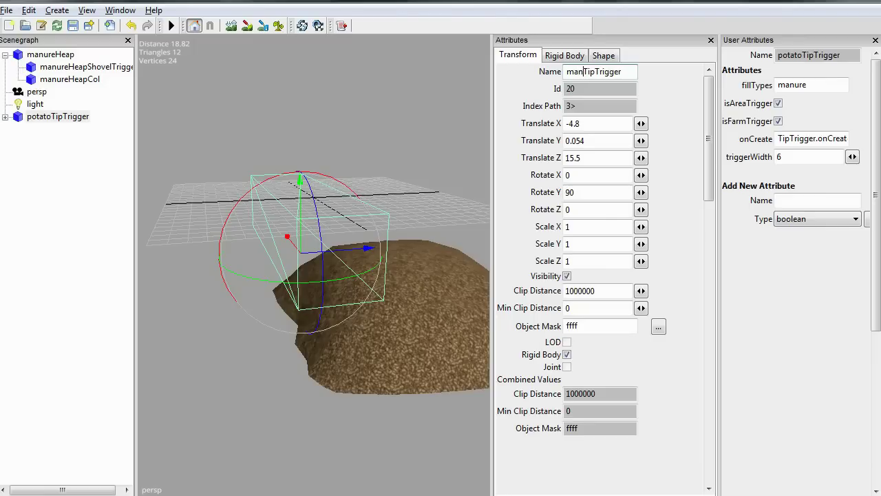
pyautogui.press('Return')
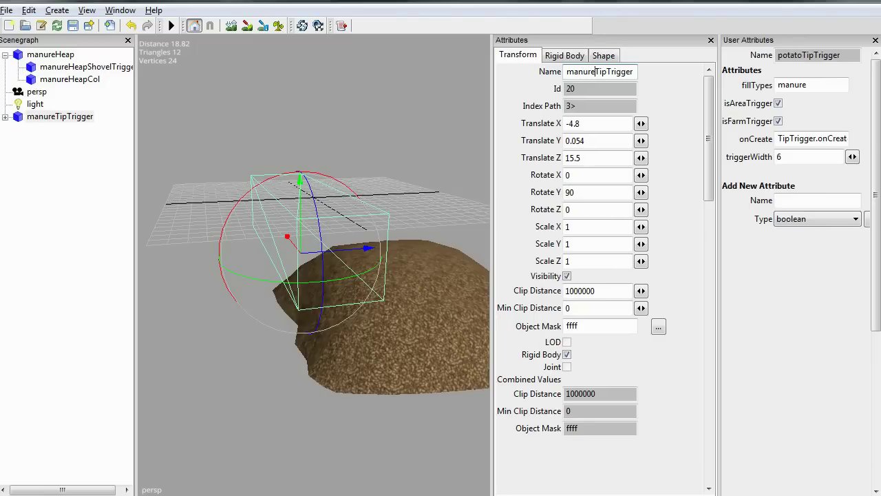
# - Reorder the scenegraph so that light and persp sit below manureTipTrigger
pyautogui.rightClick(36, 104)
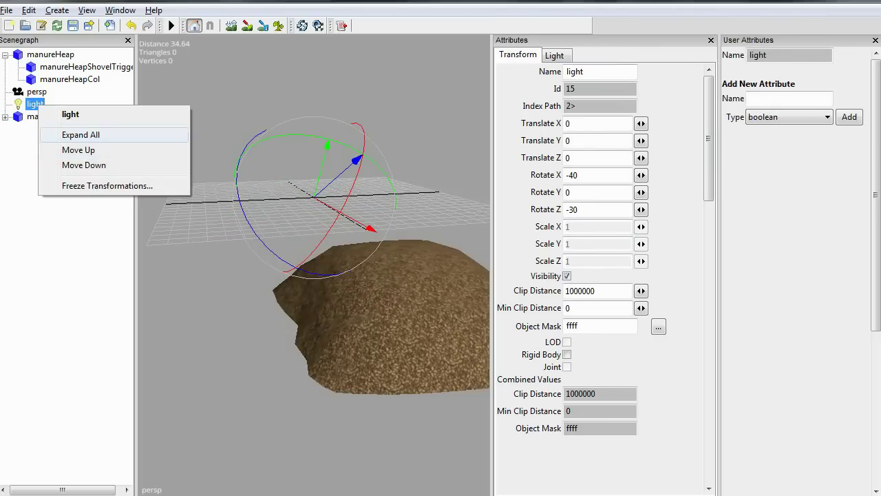
pyautogui.click(84, 166)
pyautogui.rightClick(39, 93)
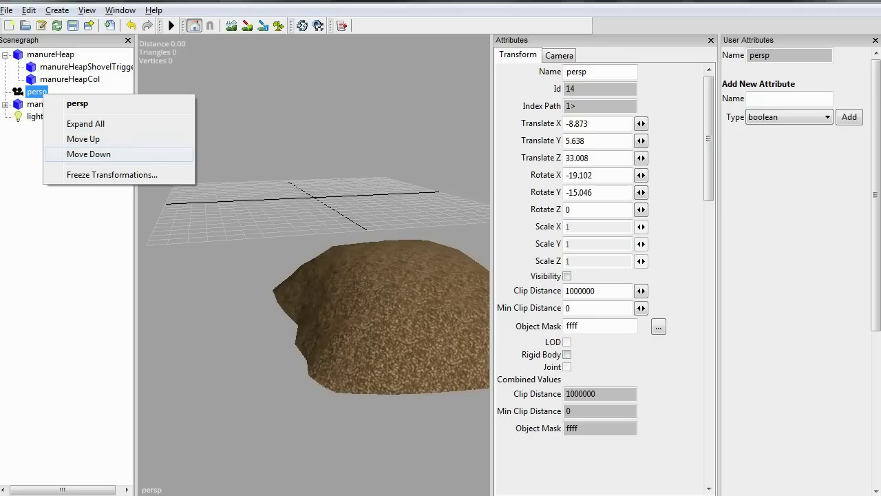
pyautogui.click(88, 153)
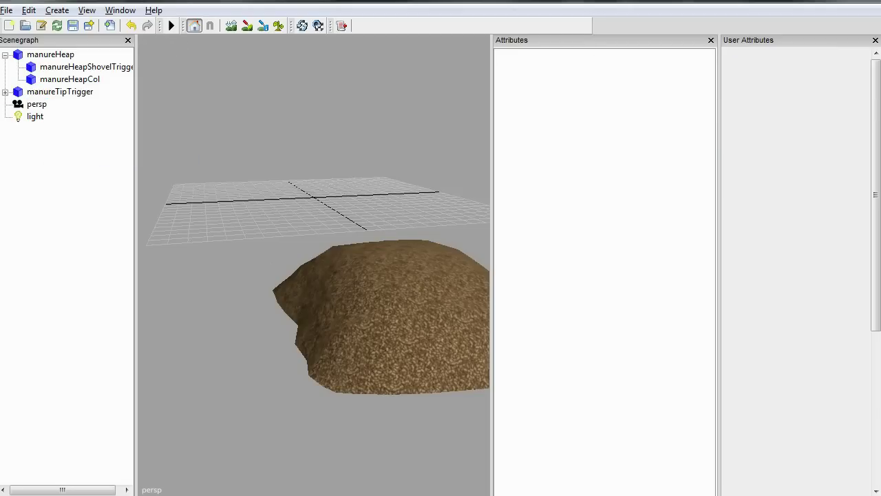
# - Create a new transform group and name it manureHeap
pyautogui.click(50, 54)
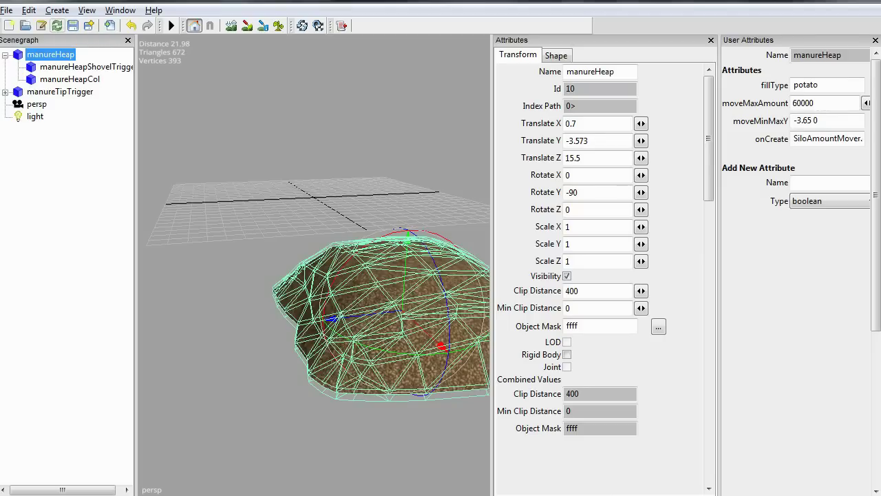
pyautogui.click(57, 11)
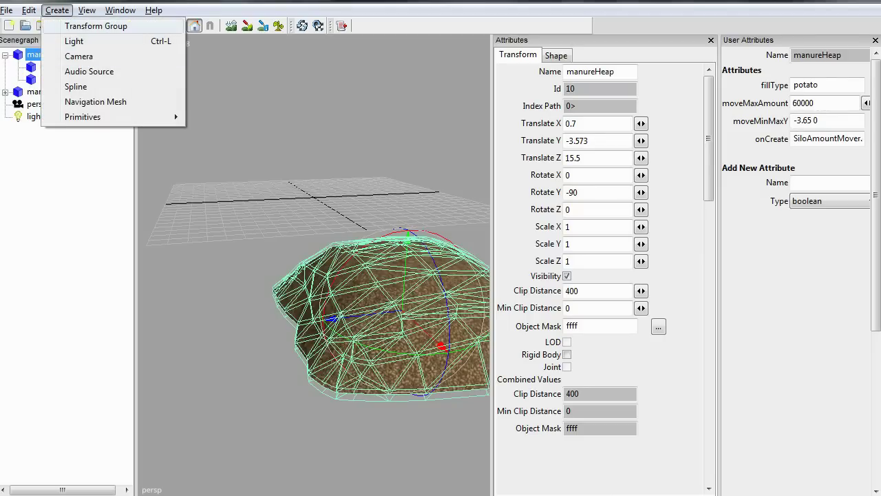
pyautogui.click(95, 25)
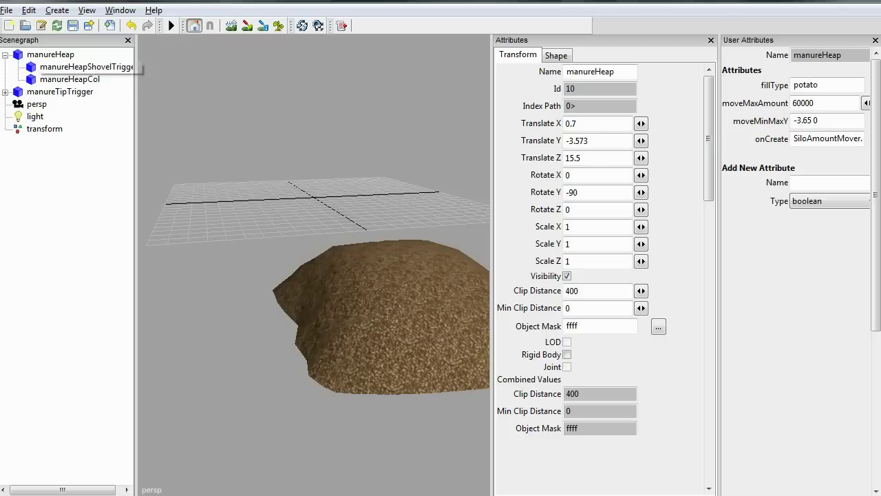
pyautogui.click(44, 129)
pyautogui.moveTo(789, 56); pyautogui.dragTo(746, 55)
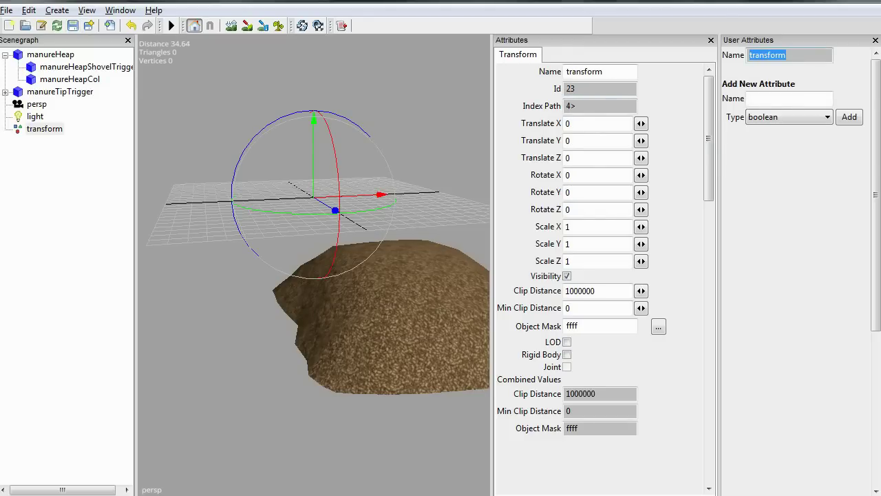
pyautogui.moveTo(608, 71); pyautogui.dragTo(565, 71)
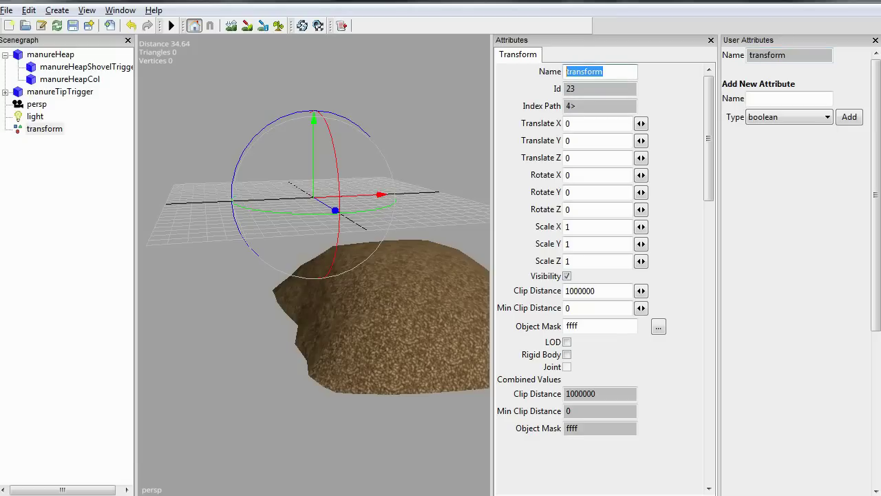
pyautogui.write('manureHeap')
pyautogui.press('Return')
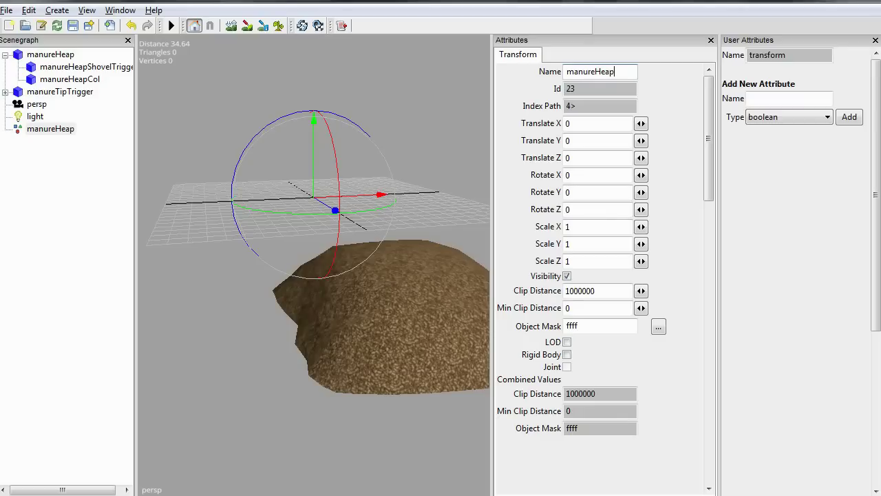
# - Cut the manureHeap object and manureTipTrigger and paste them as children of the manureHeap transform group
pyautogui.click(50, 53)
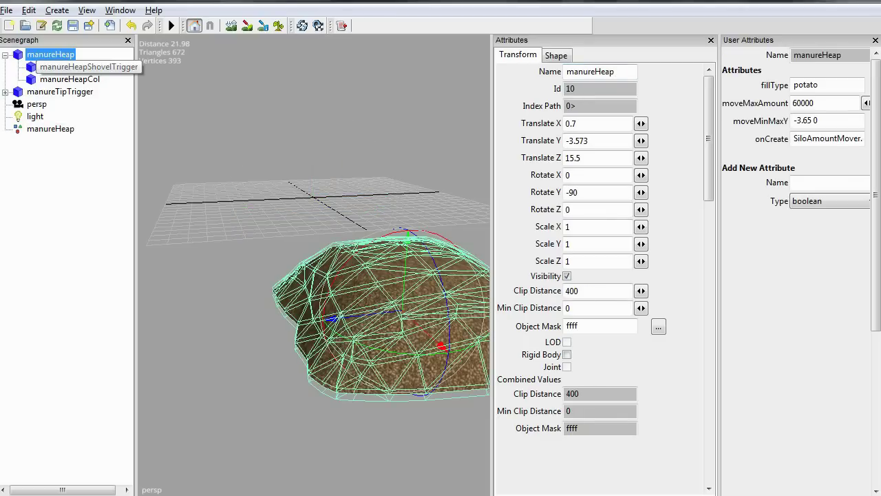
pyautogui.keyDown('ctrl'); pyautogui.click(60, 91); pyautogui.keyUp('ctrl')
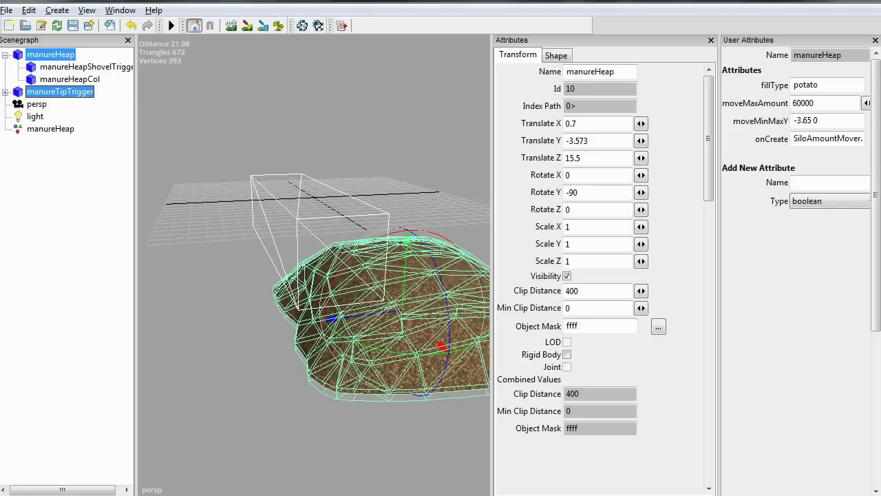
pyautogui.press('Delete')
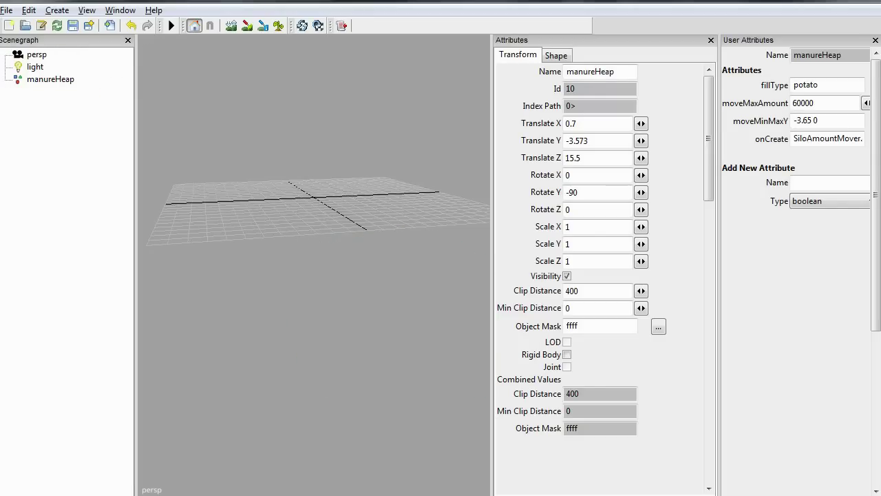
pyautogui.click(50, 79)
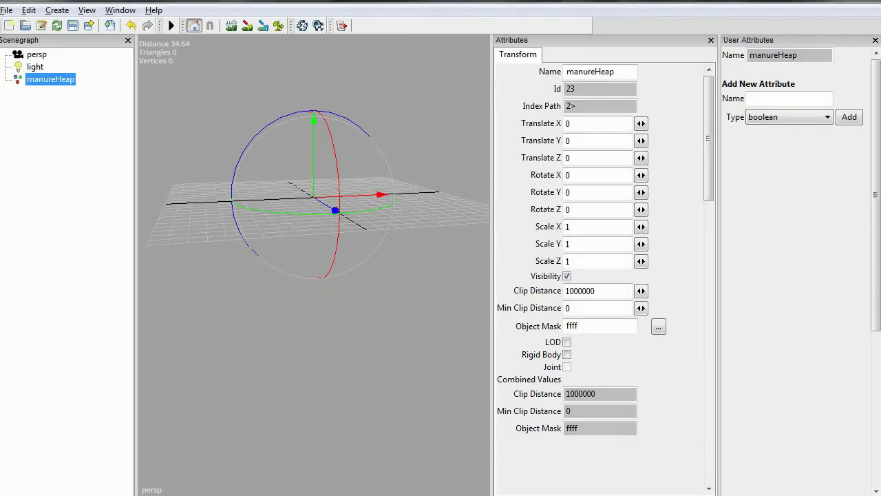
pyautogui.hotkey('ctrl', 'v')
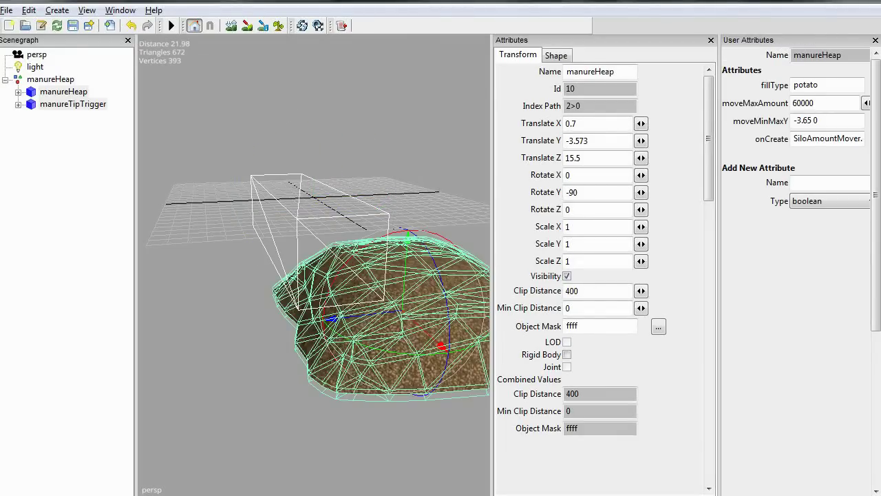
pyautogui.click(37, 55)
# - Move the manureHeap transform group above light and persp to the first place in the scenegraph
pyautogui.click(49, 79)
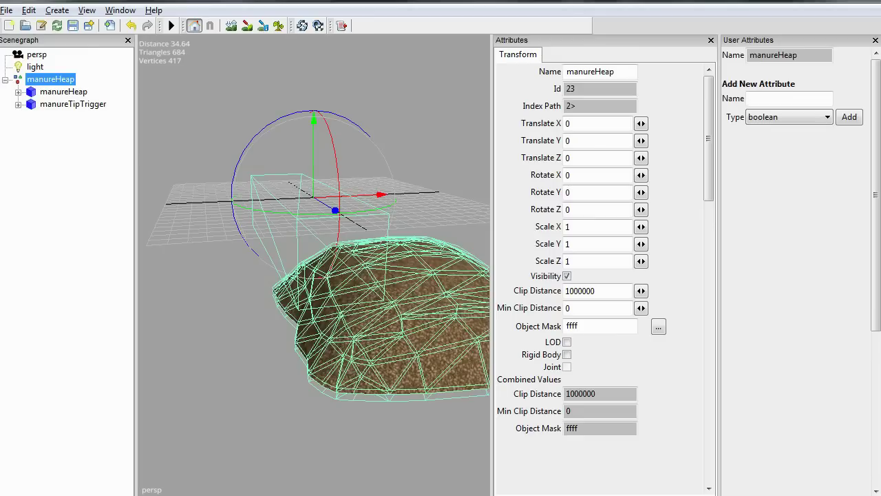
pyautogui.rightClick(42, 79)
pyautogui.click(78, 126)
pyautogui.rightClick(54, 66)
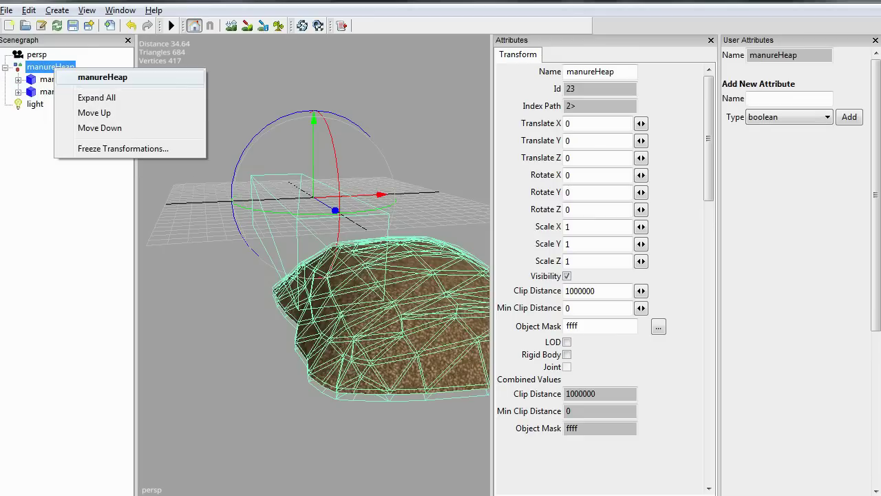
pyautogui.click(83, 115)
pyautogui.click(77, 158)
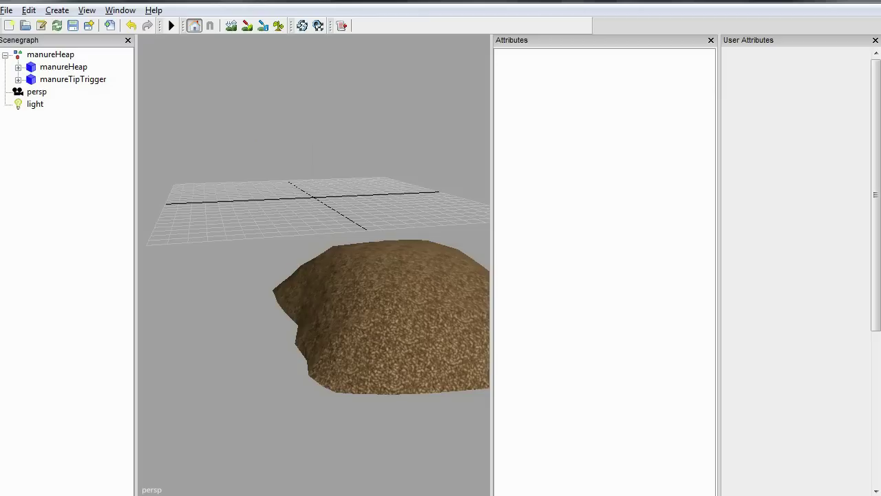
pyautogui.click(35, 104)
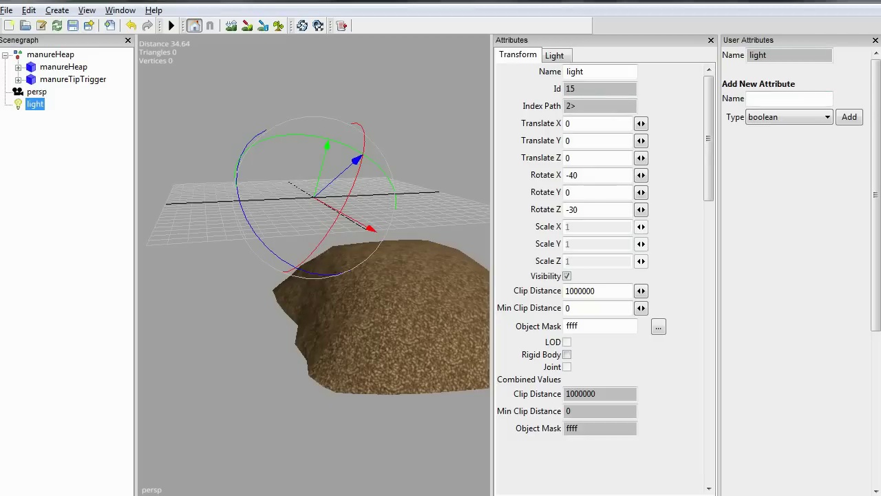
# - Switch from the editor to the Windows desktop that holds the vehicles and manure folders
pyautogui.press('super+Tab')
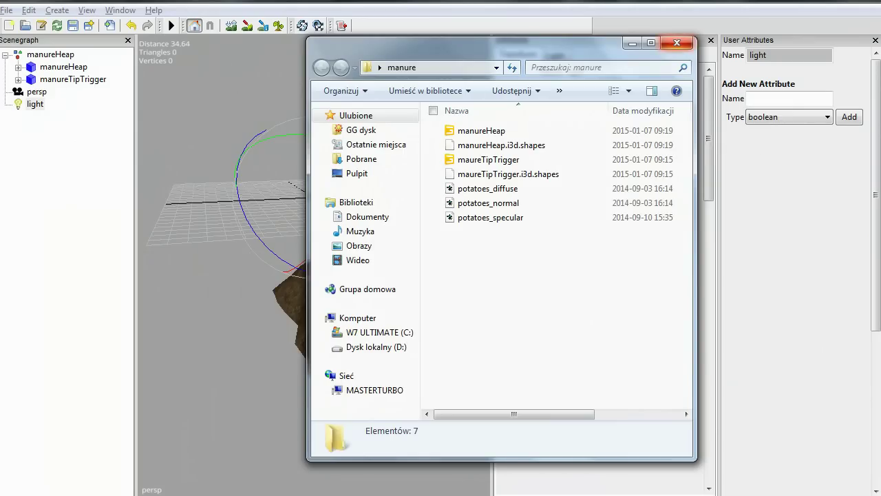
pyautogui.press('super+Tab')
pyautogui.press('super+Tab')
pyautogui.press('super+Tab')
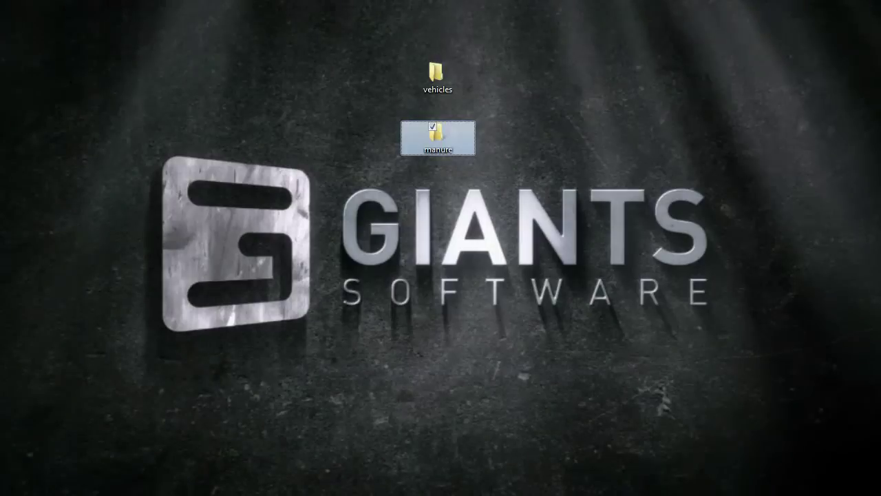
pyautogui.press('super')
# - Delete the vehicles folder from the desktop
pyautogui.click(438, 75)
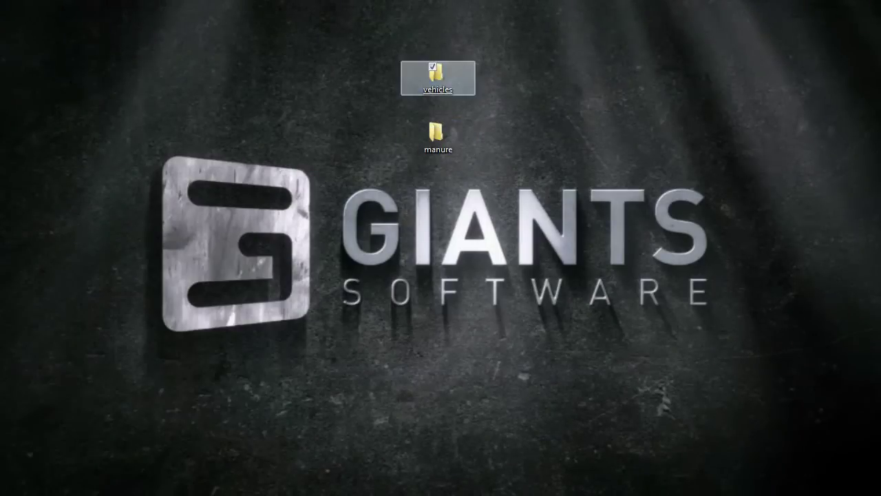
pyautogui.doubleClick(438, 75)
pyautogui.click(694, 60)
pyautogui.rightClick(446, 86)
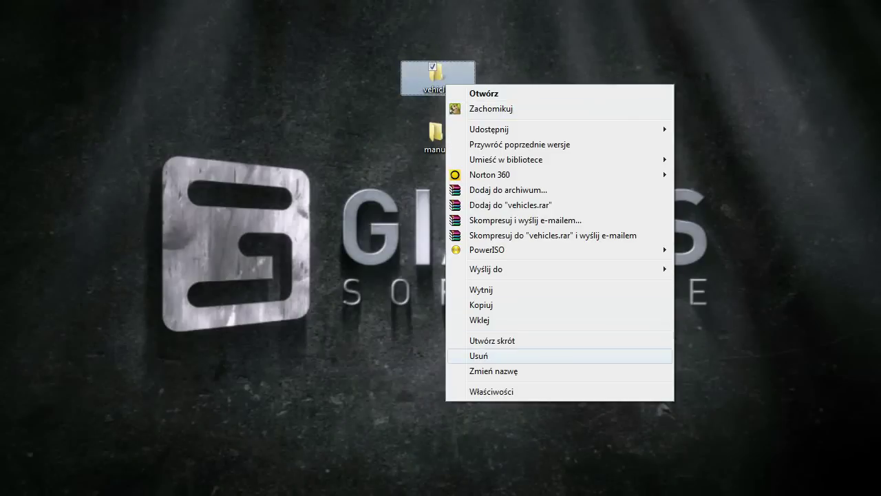
pyautogui.click(478, 355)
pyautogui.click(495, 298)
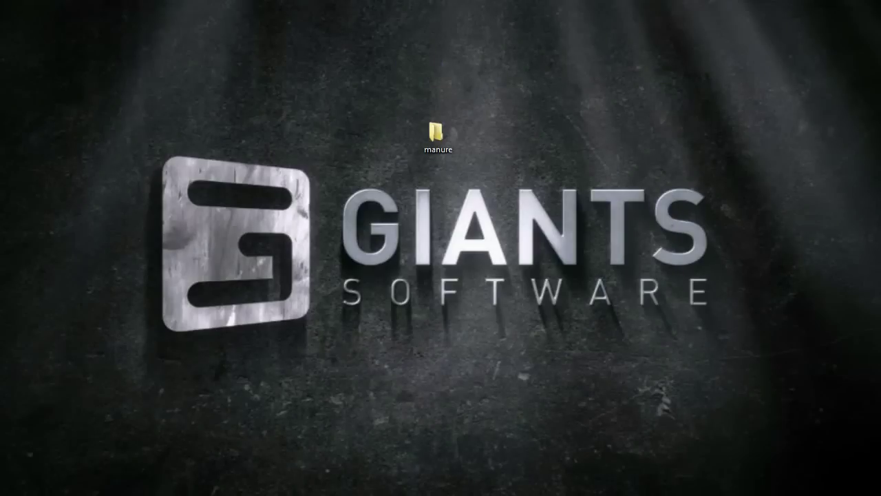
# - Reposition the manure folder on the desktop and open it
pyautogui.moveTo(437, 135); pyautogui.dragTo(363, 78)
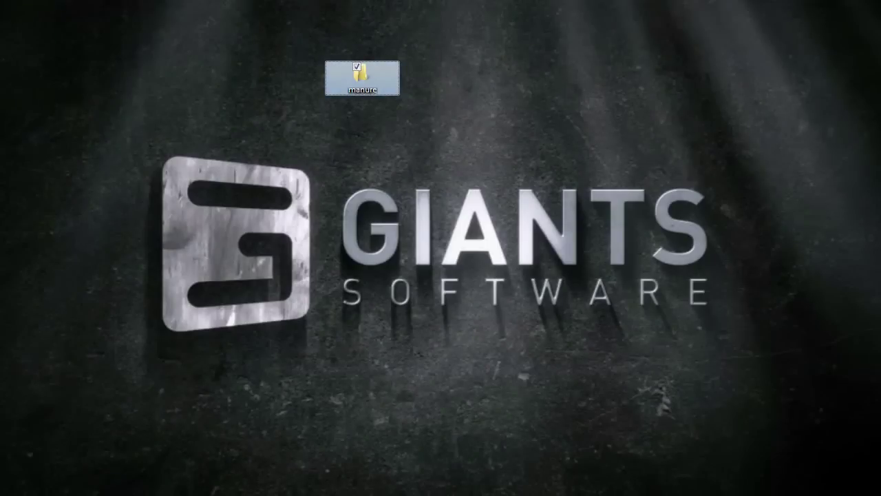
pyautogui.moveTo(365, 81); pyautogui.dragTo(592, 142)
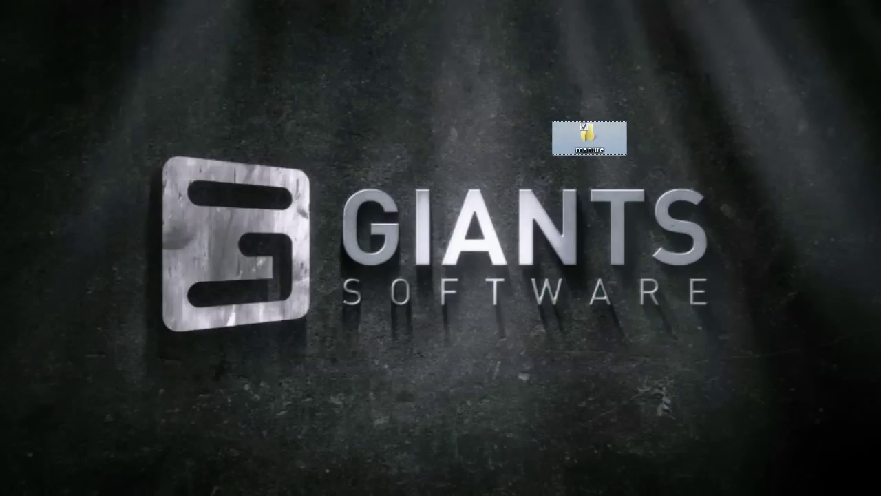
pyautogui.doubleClick(589, 137)
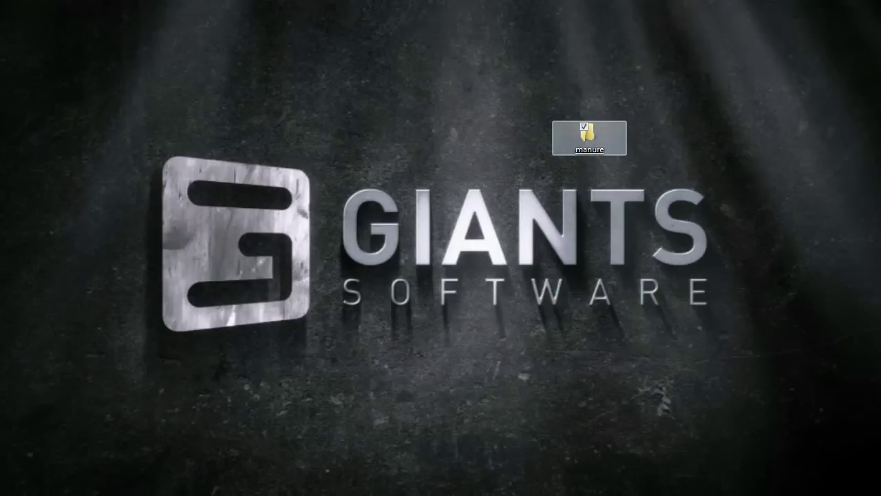
pyautogui.doubleClick(590, 135)
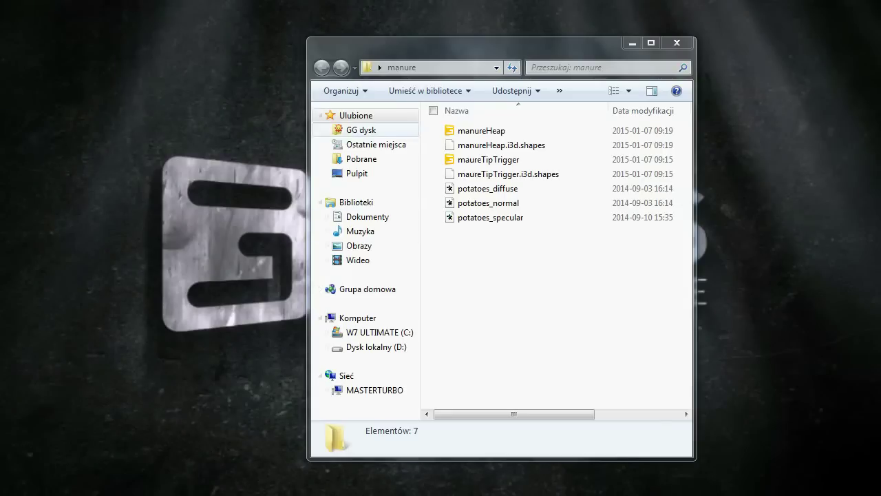
# - Open a second Explorer window at the fillPlanes folder within data, vehicles of the Farming Simulator 2015 installation on drive C
pyautogui.press('super+e')
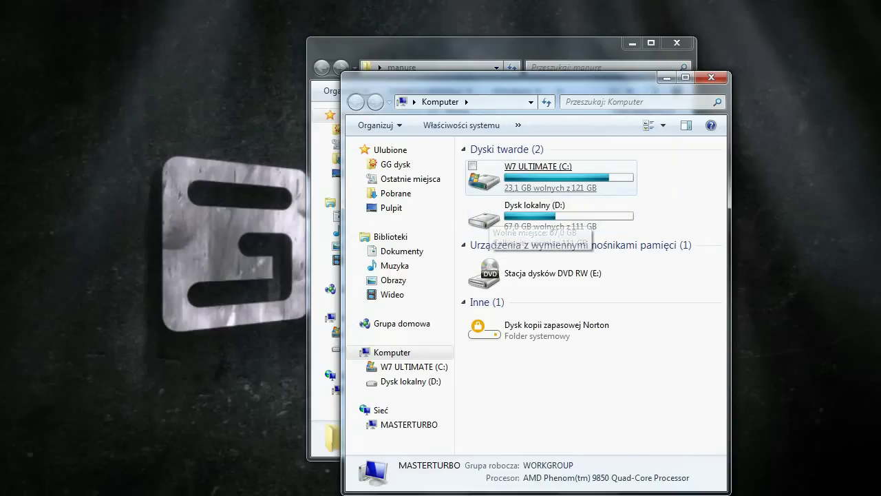
pyautogui.doubleClick(537, 178)
pyautogui.doubleClick(551, 208)
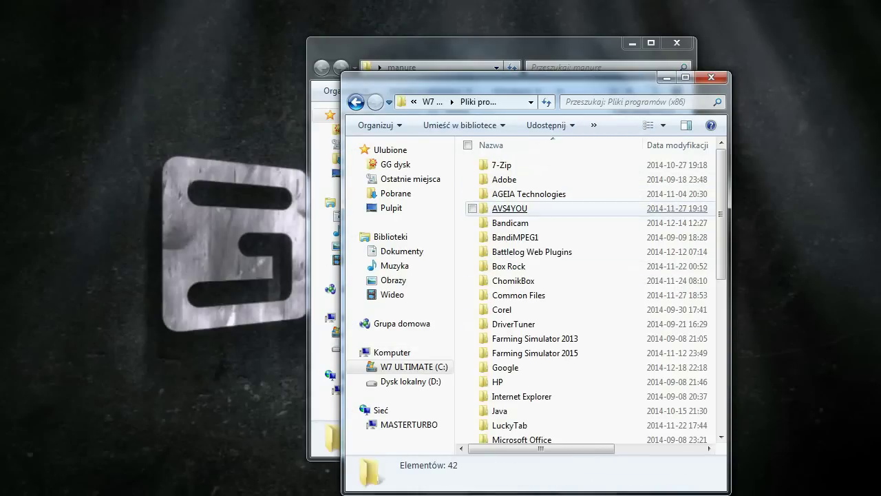
pyautogui.doubleClick(535, 353)
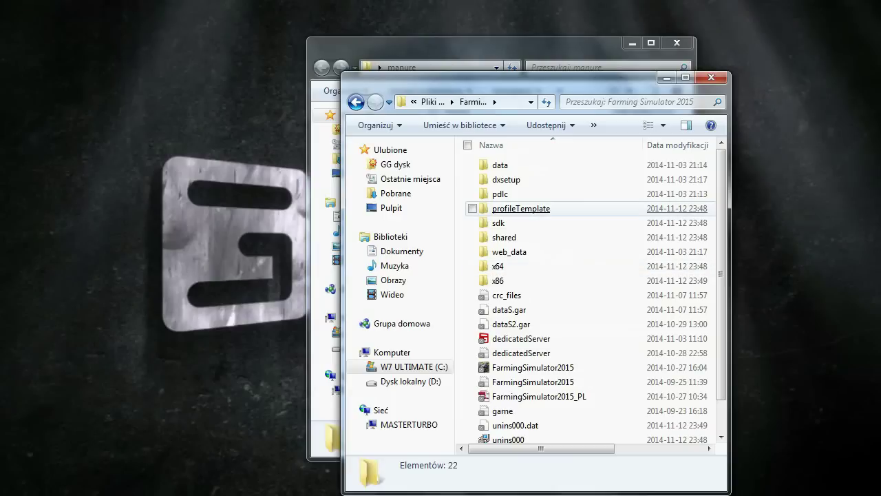
pyautogui.click(500, 165)
pyautogui.doubleClick(500, 166)
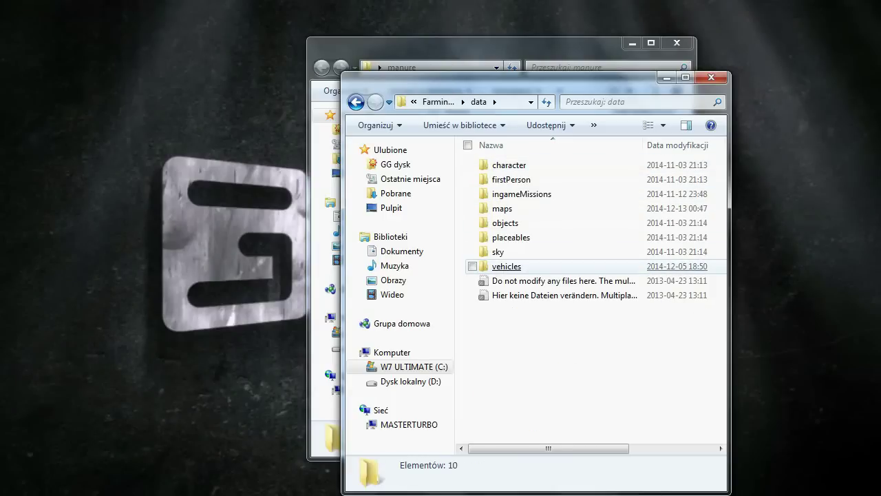
pyautogui.doubleClick(507, 267)
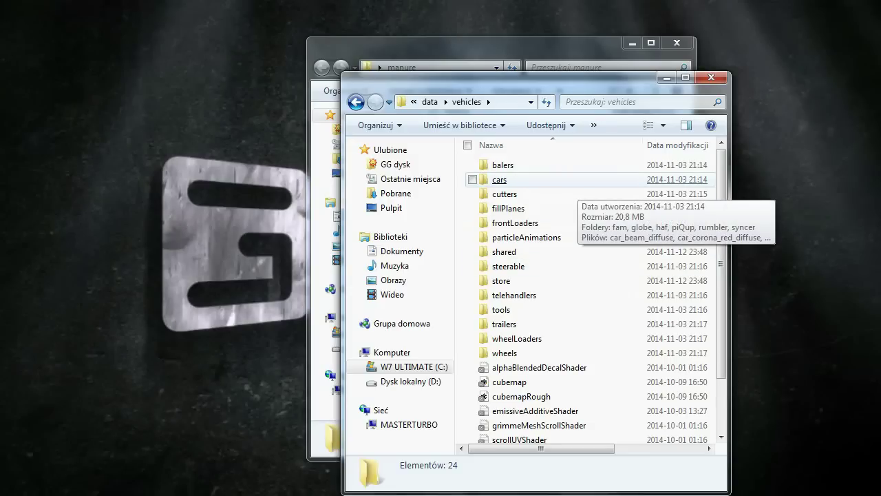
pyautogui.doubleClick(508, 208)
# - Copy manure_diffuse, manure_normal and manure_specular from fillPlanes into the manure folder and close the fillPlanes window
pyautogui.scroll(-3, 517, 247)
pyautogui.scroll(-2, 516, 246)
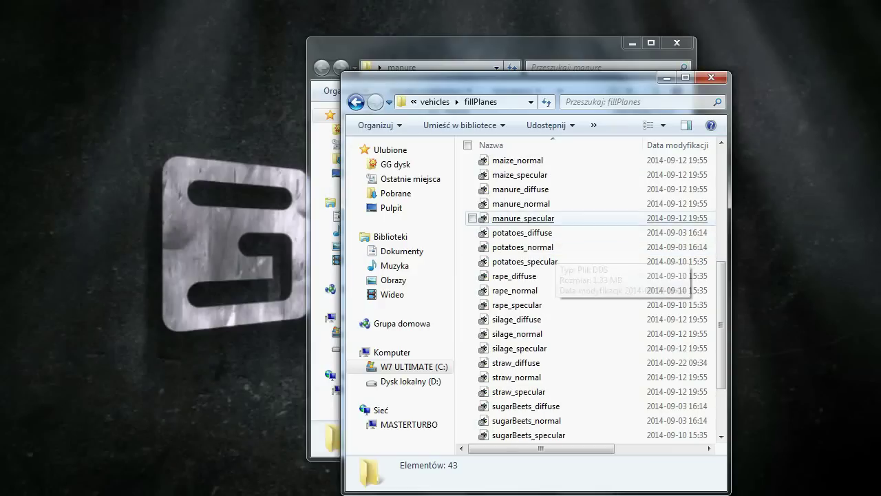
pyautogui.click(472, 203)
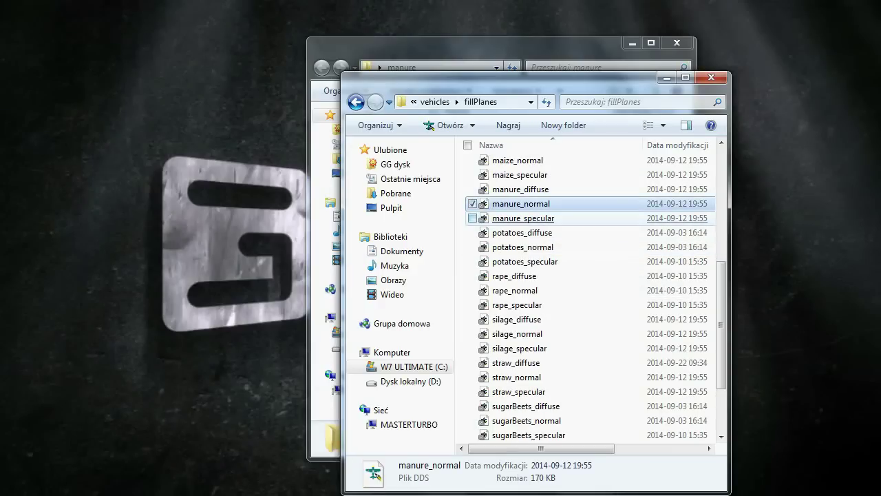
pyautogui.click(472, 190)
pyautogui.click(473, 218)
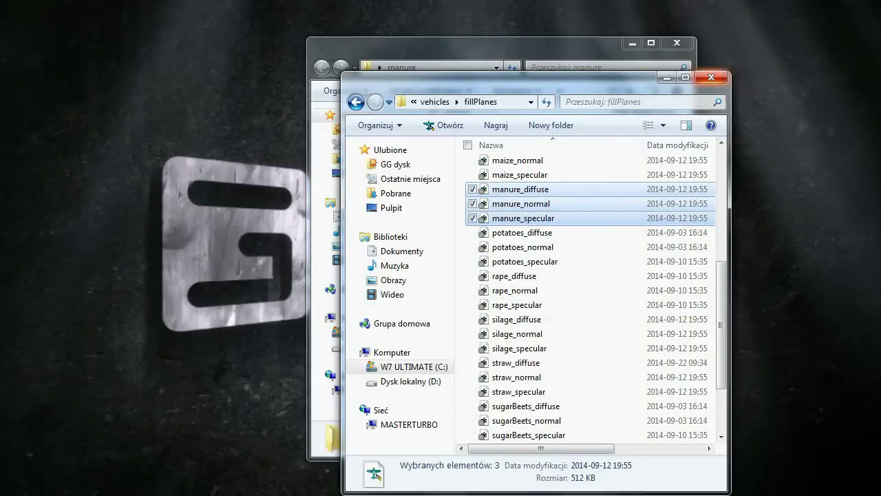
pyautogui.click(712, 77)
pyautogui.hotkey('ctrl', 'v')
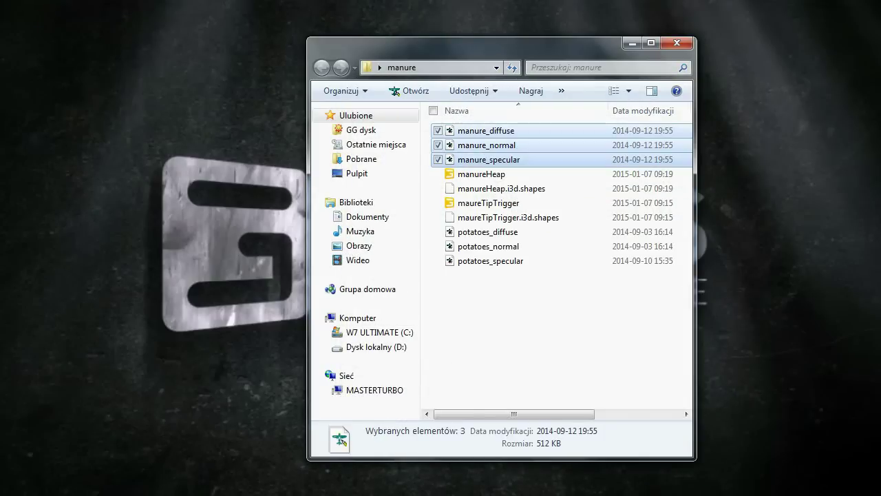
# - Delete the potatoes_diffuse, potatoes_normal and potatoes_specular textures from the manure folder
pyautogui.moveTo(488, 280); pyautogui.dragTo(478, 229)
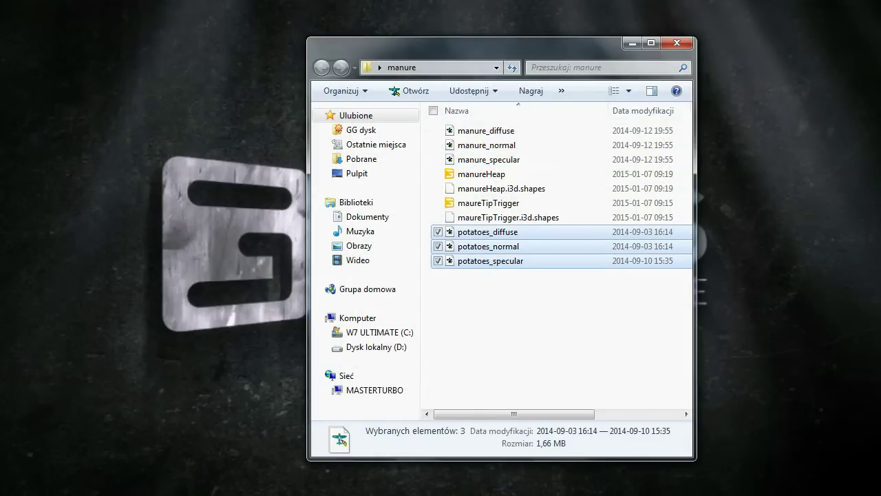
pyautogui.press('Delete')
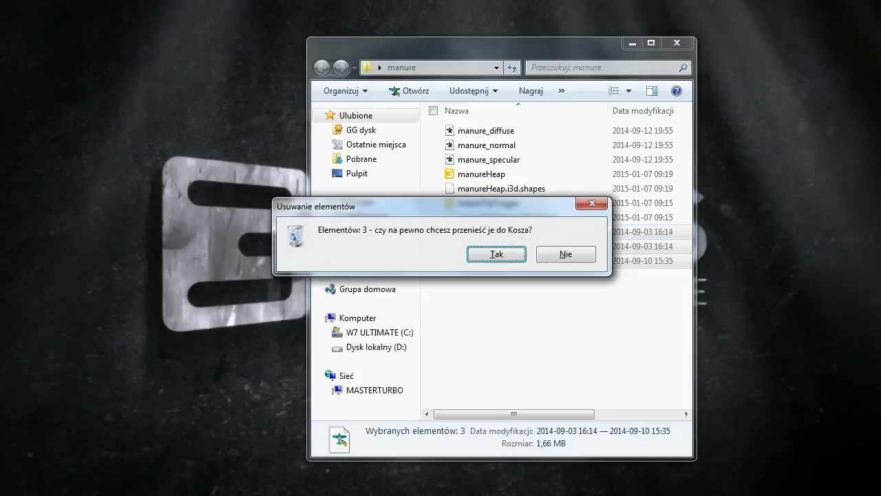
pyautogui.press('Return')
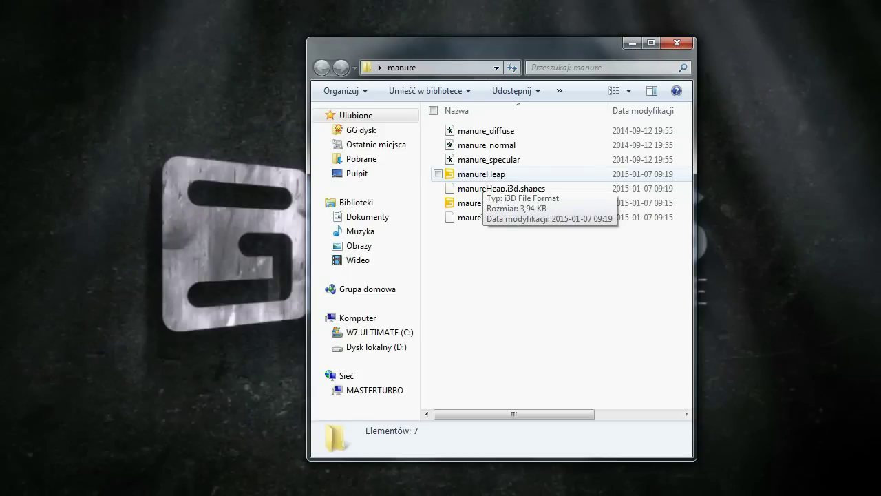
# - Open the manureHeap i3D file in Notepad and change the filename of fileId 1 to manure_diffuse.png
pyautogui.rightClick(467, 175)
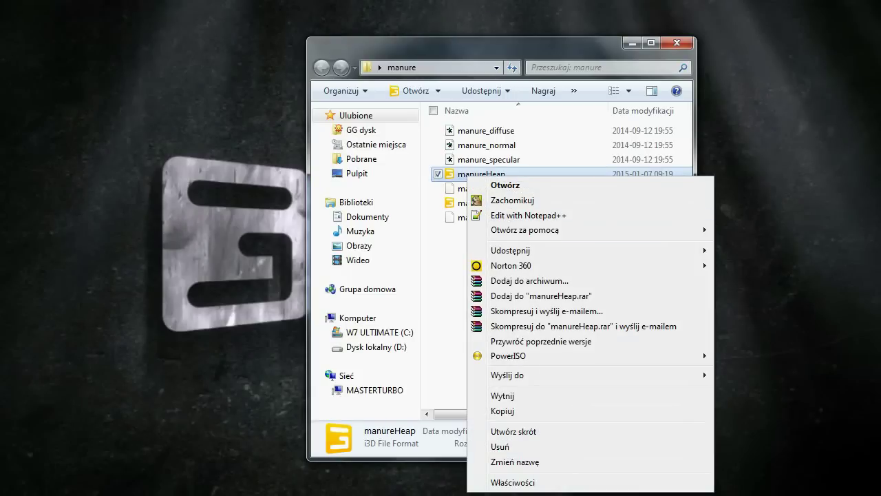
pyautogui.moveTo(523, 230)
pyautogui.click(750, 274)
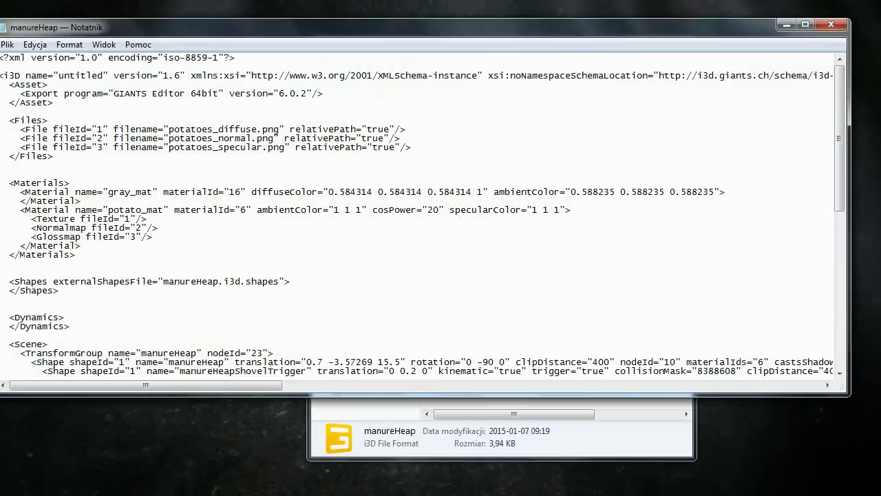
pyautogui.moveTo(214, 129); pyautogui.dragTo(169, 129)
pyautogui.write('manure')
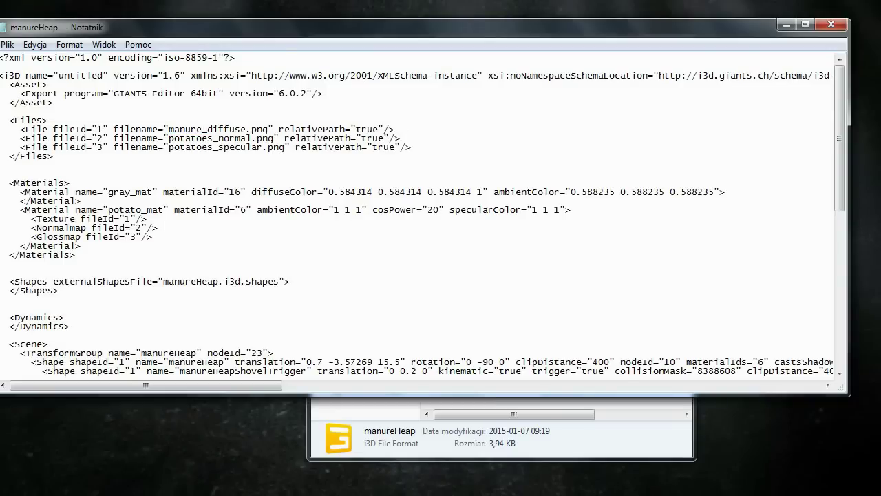
# - Change the filenames of fileId 2 and 3 to manure_normal.png and manure_specular.png, then save and close the file
pyautogui.moveTo(276, 28); pyautogui.dragTo(296, 74)
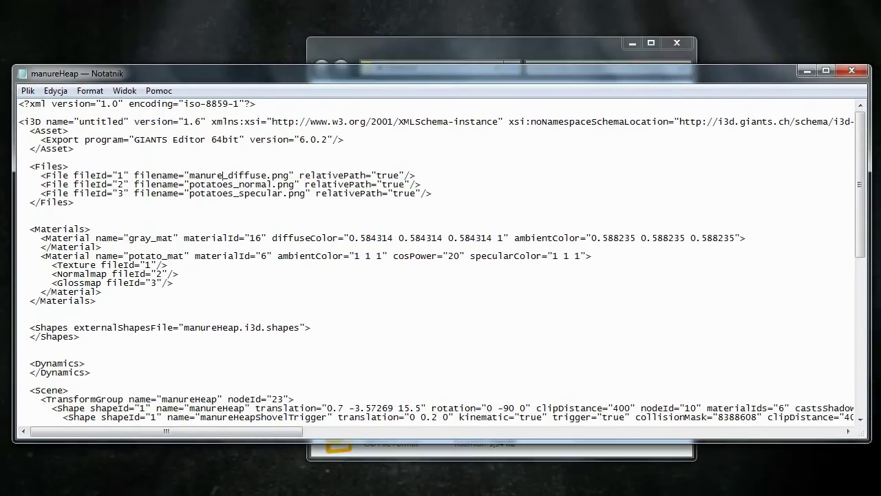
pyautogui.moveTo(235, 184); pyautogui.dragTo(189, 185)
pyautogui.write('manure')
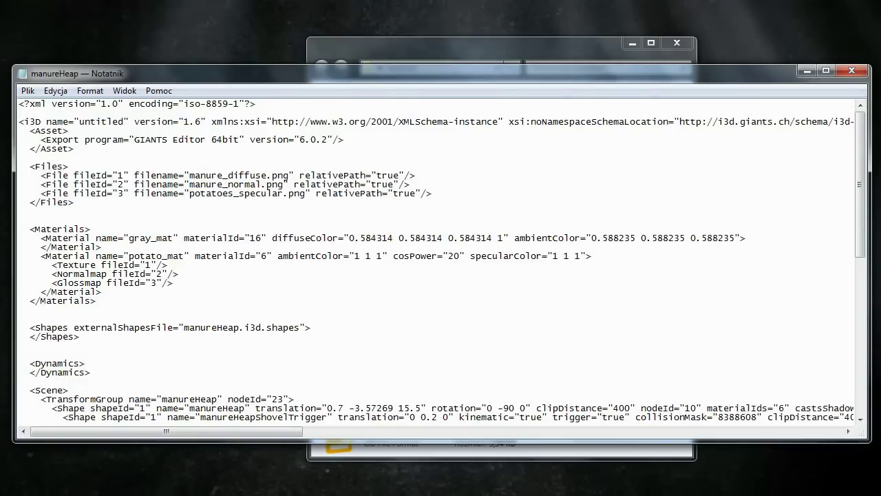
pyautogui.moveTo(234, 193); pyautogui.dragTo(190, 194)
pyautogui.write('manure')
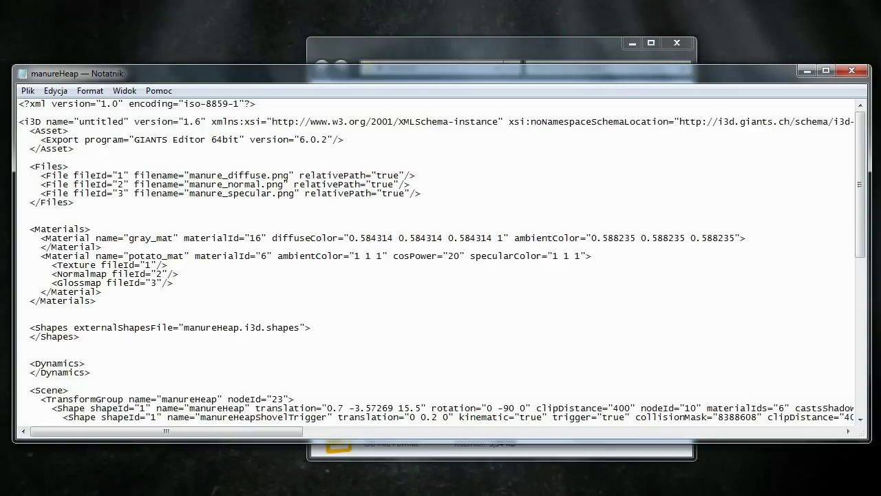
pyautogui.hotkey('alt', 'F4')
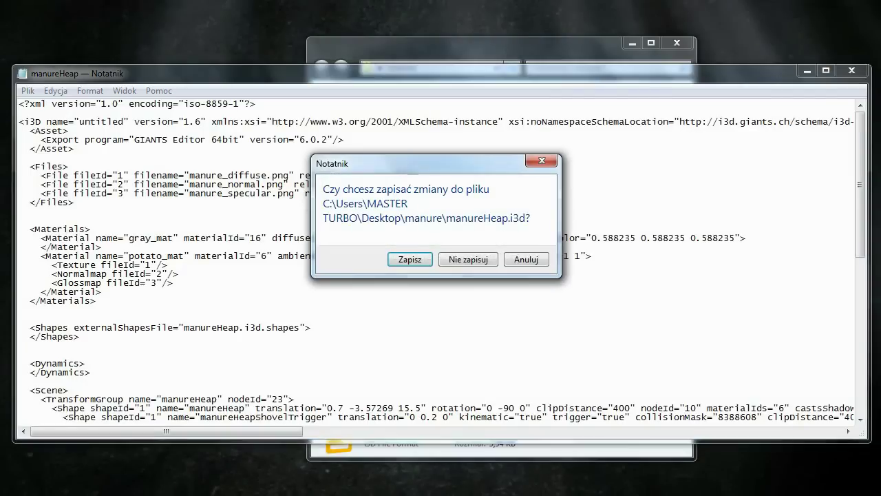
pyautogui.press('Return')
pyautogui.click(496, 255)
# - Open manureHeap in GIANTS Editor 6.0.2, examine the texture on the heap and close it without saving
pyautogui.doubleClick(482, 175)
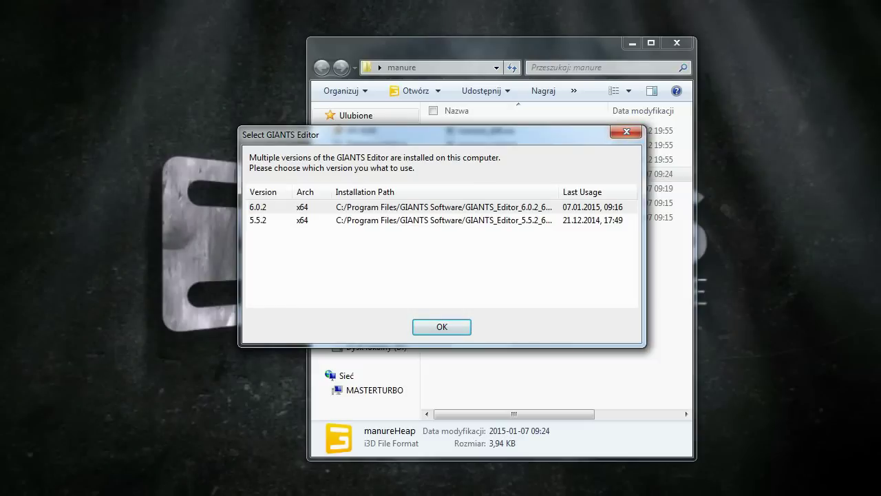
pyautogui.press('Return')
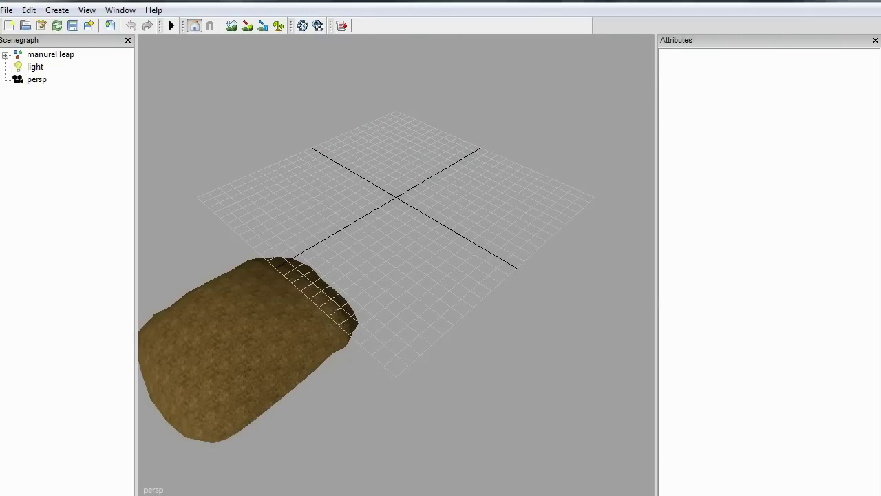
pyautogui.keyDown('alt'); pyautogui.moveTo(372, 296); pyautogui.dragTo(455, 237); pyautogui.keyUp('alt')
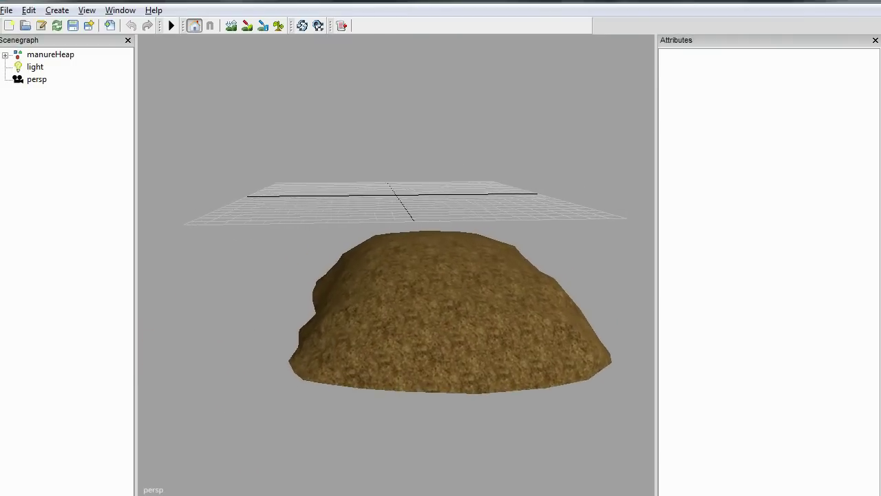
pyautogui.scroll(5, 427, 269)
pyautogui.keyDown('alt'); pyautogui.moveTo(427, 268); pyautogui.dragTo(393, 232); pyautogui.keyUp('alt')
pyautogui.click(392, 232)
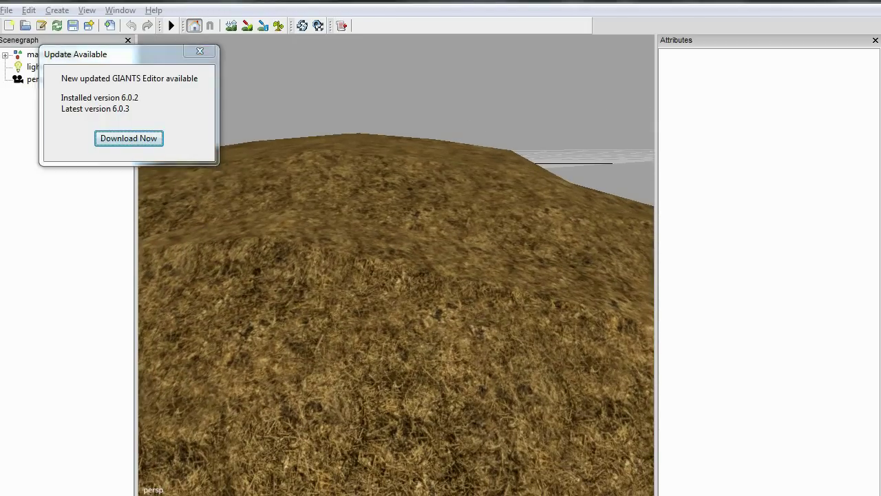
pyautogui.click(199, 51)
pyautogui.keyDown('alt'); pyautogui.moveTo(393, 269); pyautogui.dragTo(379, 318); pyautogui.keyUp('alt')
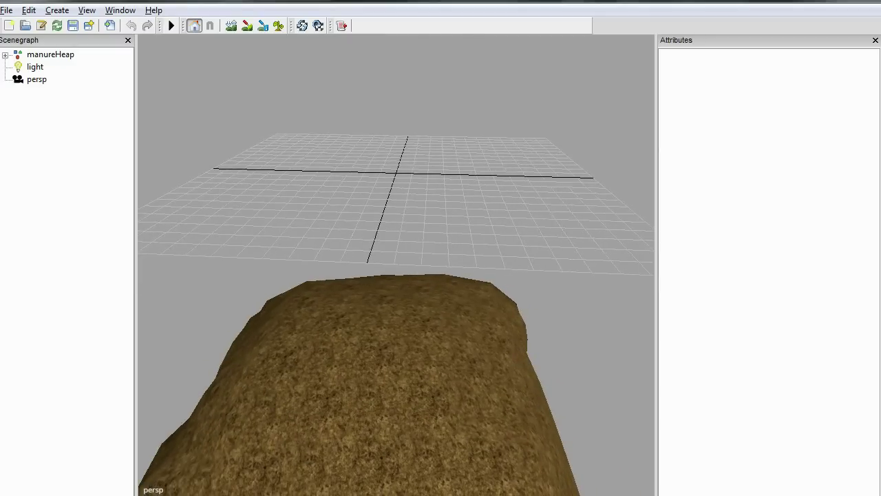
pyautogui.hotkey('alt', 'F4')
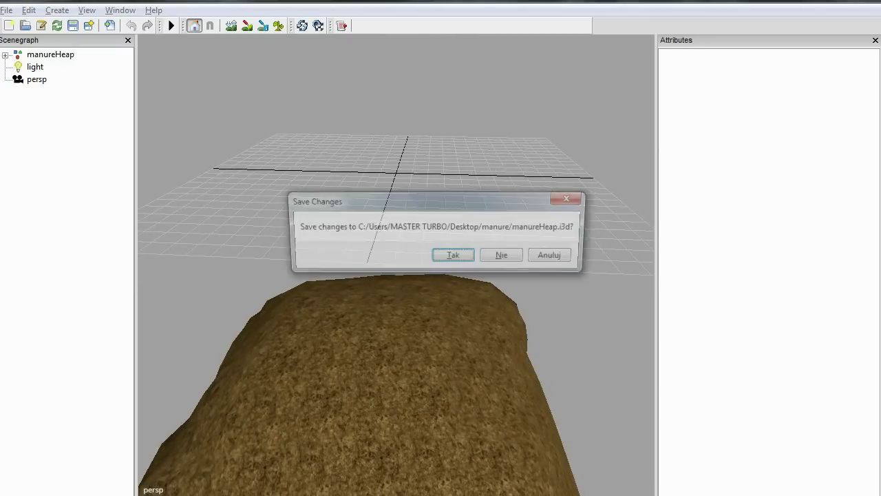
pyautogui.press('n')
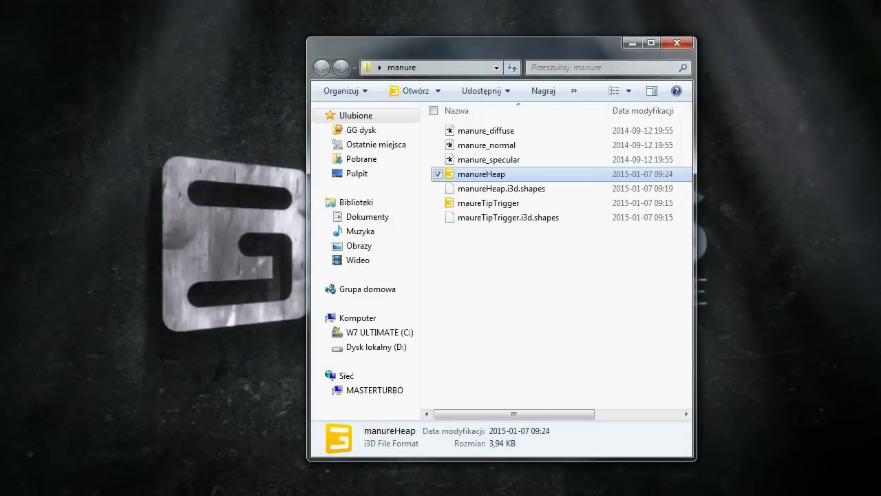
# - Close the manure folder, return to the map in GIANTS Editor, hide the Scenegraph and show the field edge near the round concrete tank
pyautogui.click(677, 43)
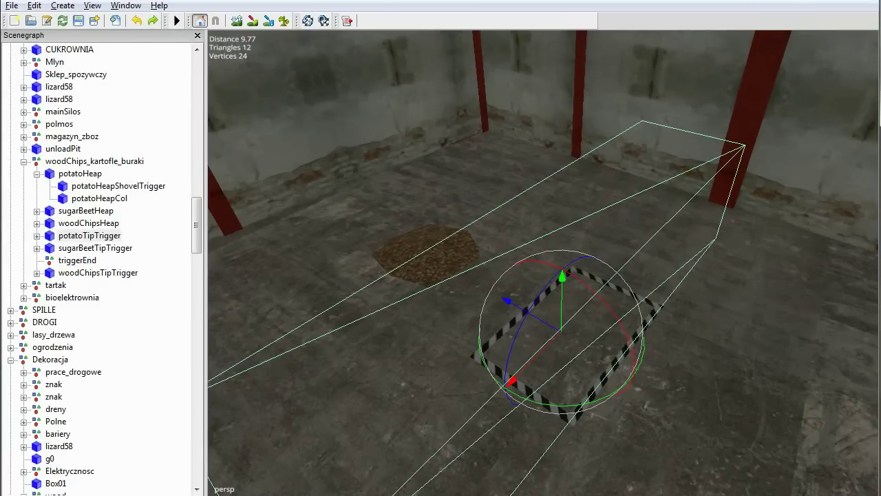
pyautogui.keyDown('alt'); pyautogui.moveTo(545, 262); pyautogui.dragTo(709, 276); pyautogui.keyUp('alt')
pyautogui.click(700, 413)
pyautogui.keyDown('alt'); pyautogui.moveTo(700, 413); pyautogui.dragTo(640, 276); pyautogui.keyUp('alt')
pyautogui.scroll(2, 641, 276)
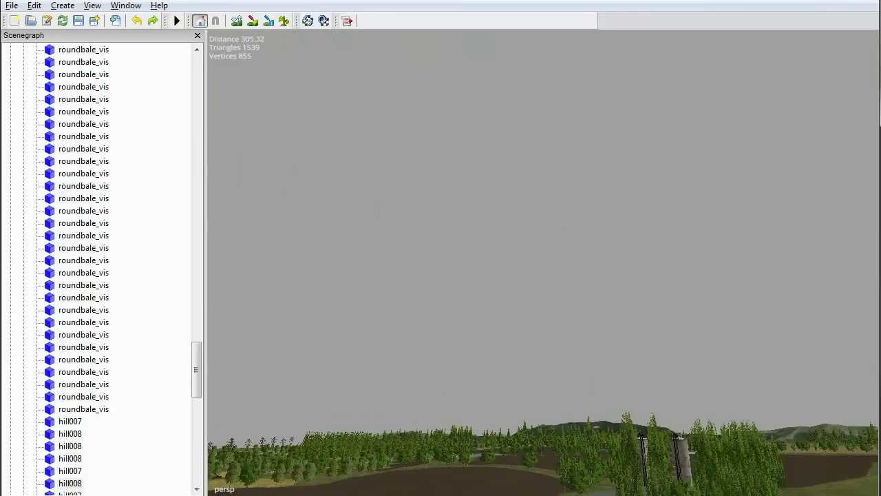
pyautogui.click(198, 36)
pyautogui.keyDown('alt'); pyautogui.moveTo(427, 227); pyautogui.dragTo(454, 385); pyautogui.keyUp('alt')
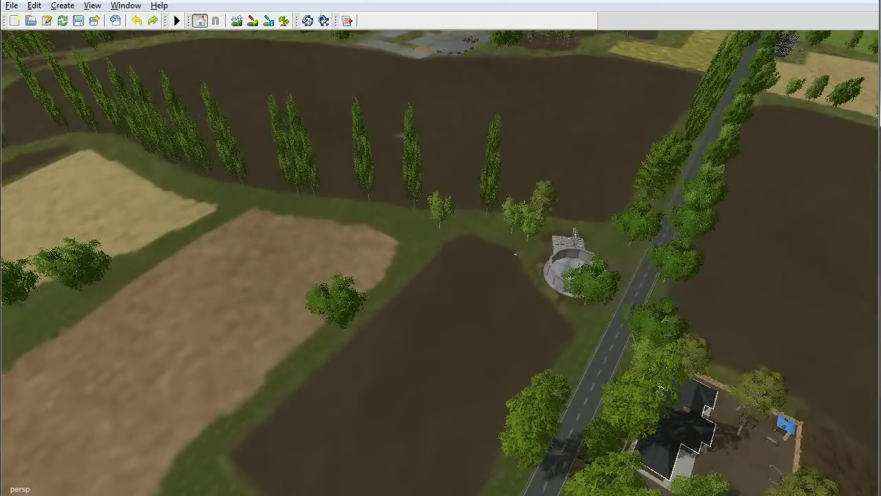
pyautogui.keyDown('alt'); pyautogui.moveTo(441, 261); pyautogui.dragTo(241, 262); pyautogui.keyUp('alt')
pyautogui.scroll(6, 441, 262)
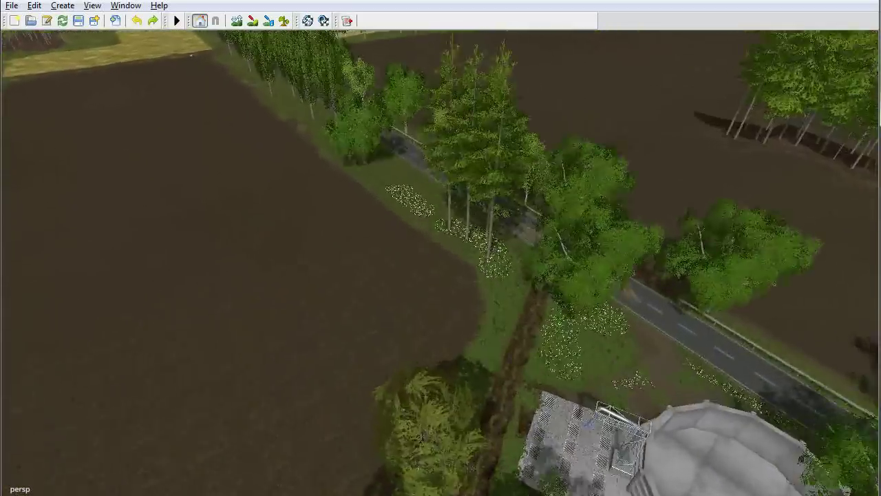
pyautogui.keyDown('alt'); pyautogui.moveTo(331, 206); pyautogui.dragTo(654, 129); pyautogui.keyUp('alt')
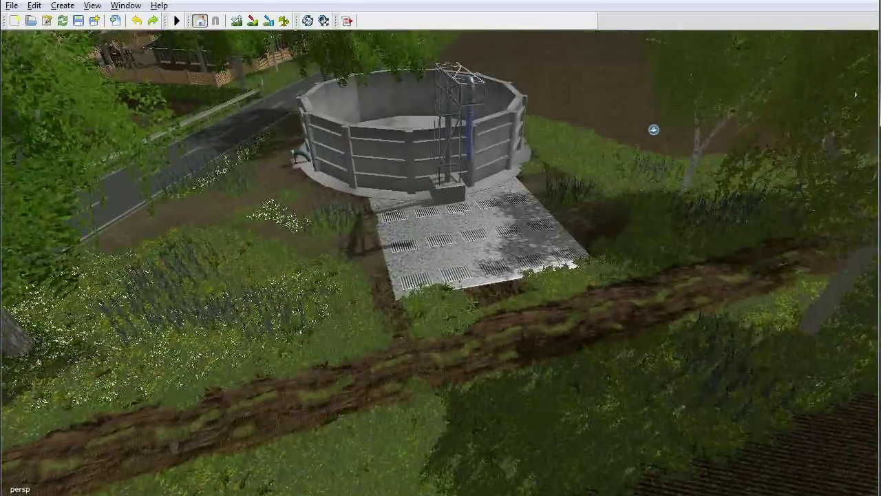
pyautogui.keyDown('alt'); pyautogui.moveTo(856, 95); pyautogui.dragTo(434, 176); pyautogui.keyUp('alt')
pyautogui.keyDown('alt'); pyautogui.moveTo(441, 248); pyautogui.dragTo(451, 304); pyautogui.keyUp('alt')
pyautogui.scroll(-4, 441, 262)
pyautogui.scroll(1, 441, 262)
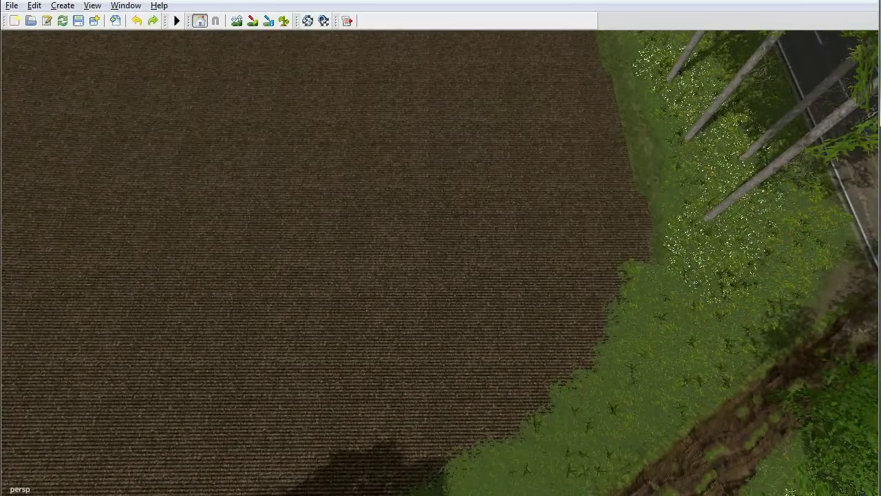
# - Show the Terrain Editing settings, choose the terrainDetail foliage layer and activate foliage layer painting
pyautogui.click(126, 5)
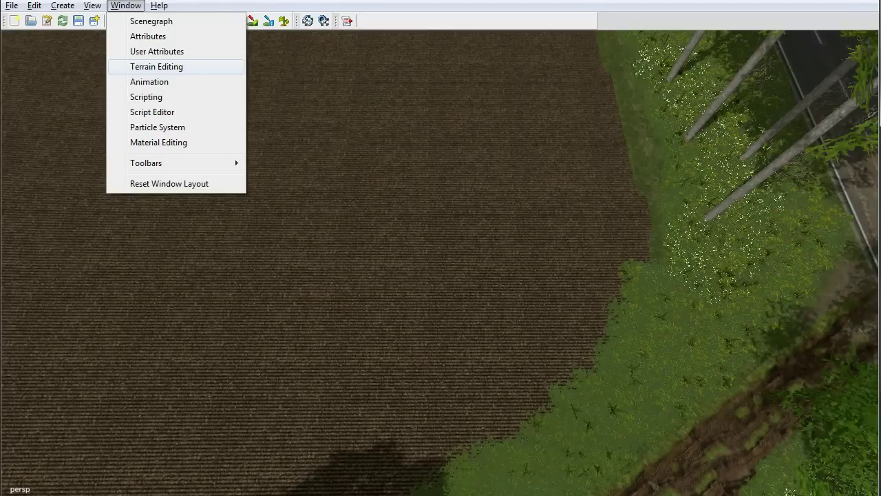
pyautogui.click(157, 67)
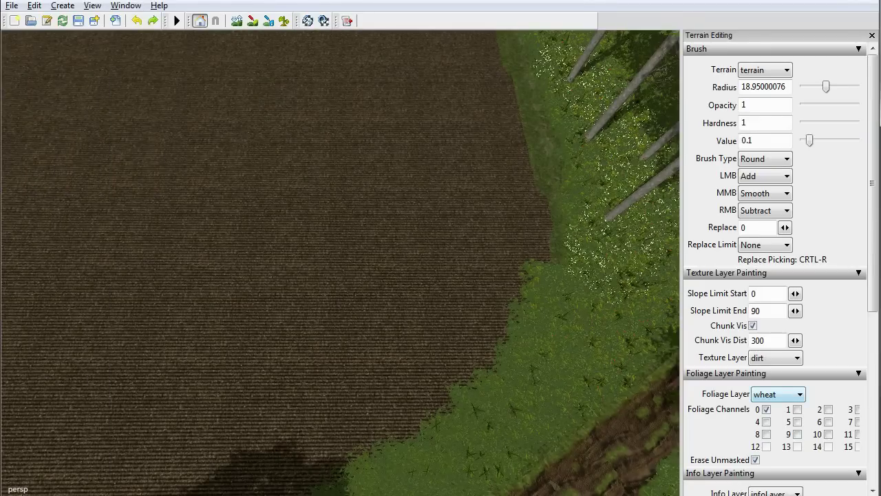
pyautogui.click(779, 395)
pyautogui.click(777, 381)
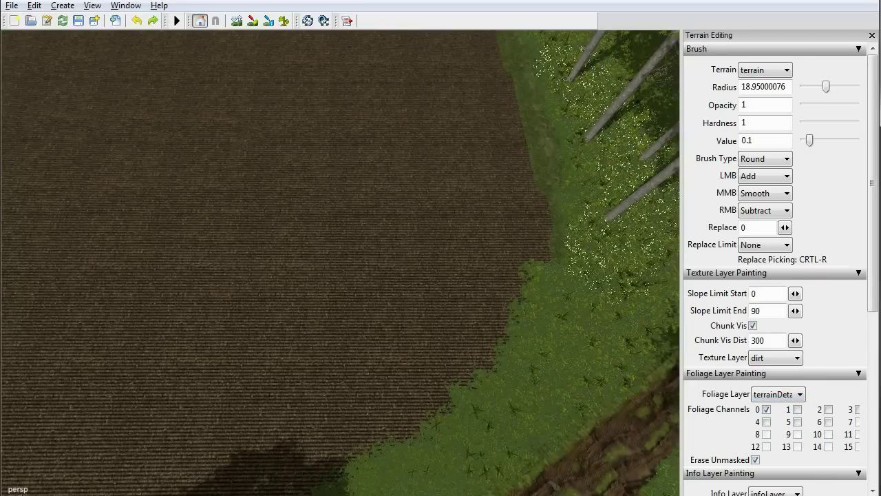
pyautogui.click(284, 21)
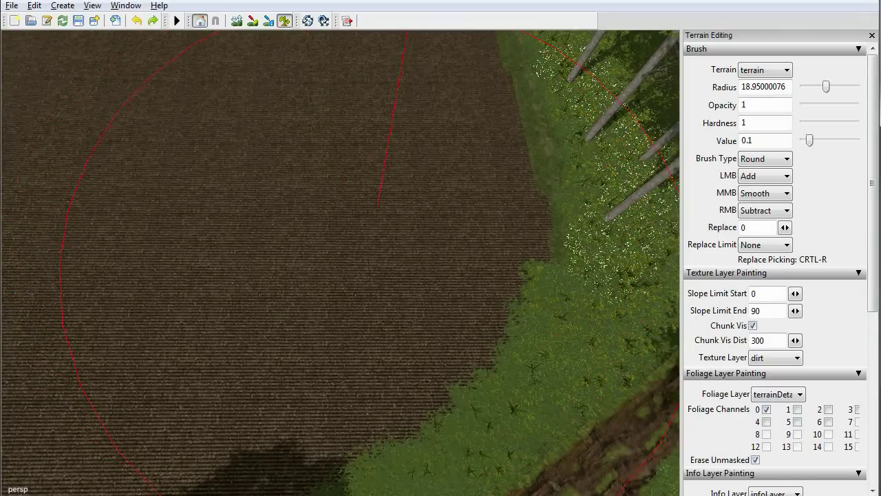
# - Set the brush radius to about 6.95 and erase the ploughed ground in a rounded patch at the field's corner
pyautogui.moveTo(826, 87); pyautogui.dragTo(805, 87)
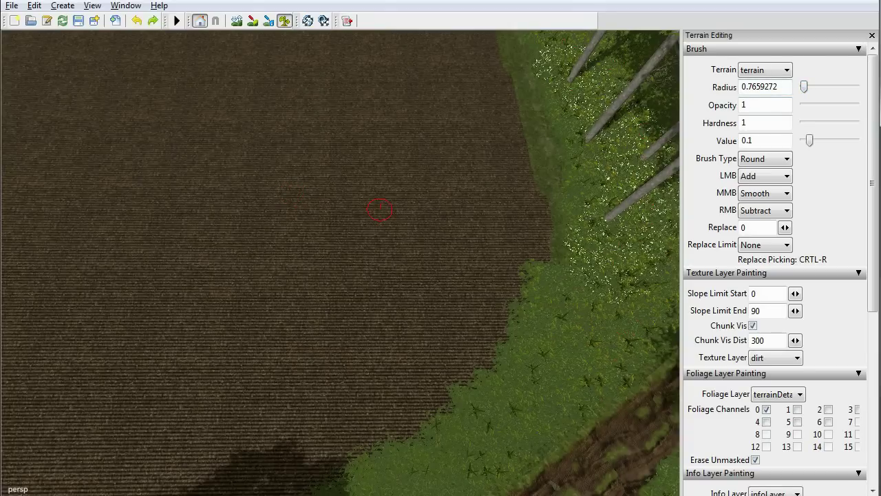
pyautogui.click(425, 283)
pyautogui.moveTo(804, 86); pyautogui.dragTo(812, 86)
pyautogui.moveTo(449, 261)
pyautogui.mouseDown()
pyautogui.moveTo(365, 255)
pyautogui.moveTo(407, 334)
pyautogui.moveTo(365, 283)
pyautogui.moveTo(394, 264)
pyautogui.moveTo(508, 245)
pyautogui.mouseUp()
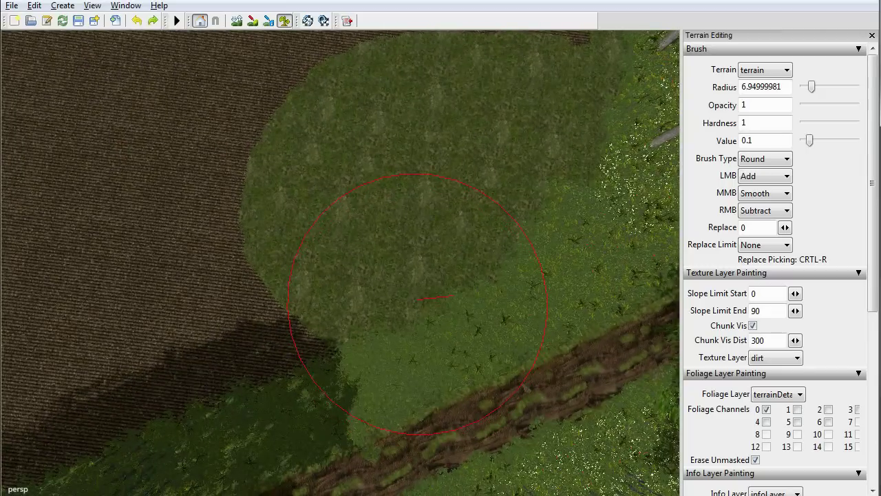
pyautogui.click(382, 302)
pyautogui.click(360, 298)
pyautogui.moveTo(360, 288)
pyautogui.mouseDown()
pyautogui.moveTo(323, 310)
pyautogui.moveTo(316, 327)
pyautogui.moveTo(324, 345)
pyautogui.moveTo(356, 358)
pyautogui.moveTo(505, 244)
pyautogui.moveTo(480, 231)
pyautogui.moveTo(491, 227)
pyautogui.moveTo(420, 289)
pyautogui.moveTo(455, 269)
pyautogui.moveTo(440, 235)
pyautogui.moveTo(447, 268)
pyautogui.moveTo(416, 219)
pyautogui.mouseUp()
pyautogui.scroll(5, 421, 290)
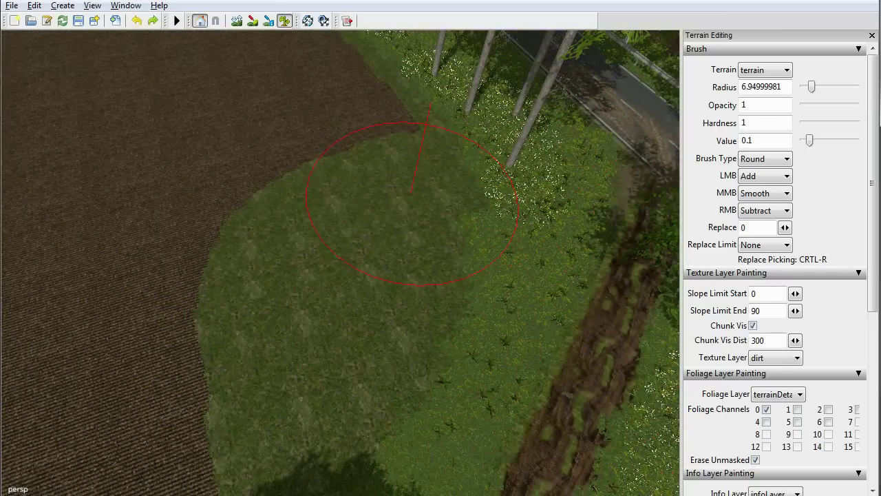
pyautogui.click(395, 195)
pyautogui.rightClick(405, 191)
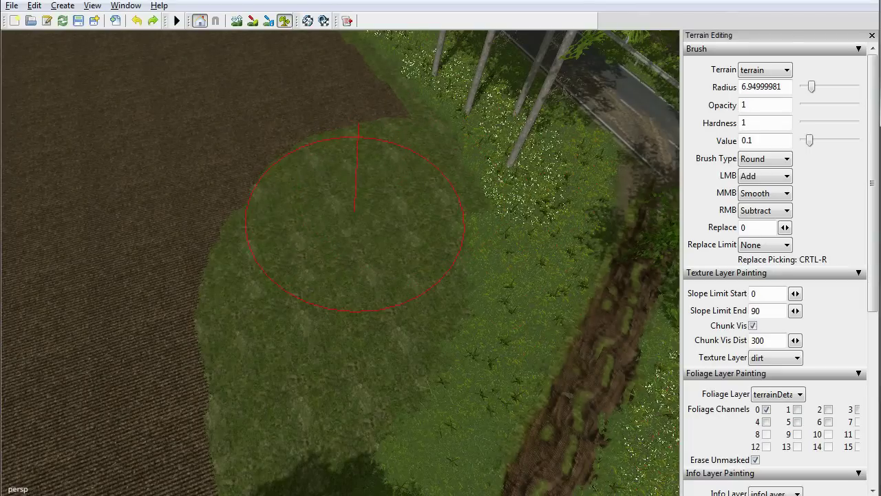
pyautogui.moveTo(322, 298)
pyautogui.mouseDown(button='right')
pyautogui.moveTo(322, 333)
pyautogui.moveTo(338, 320)
pyautogui.mouseUp(button='right')
pyautogui.keyDown('alt'); pyautogui.moveTo(337, 319); pyautogui.dragTo(348, 270); pyautogui.keyUp('alt')
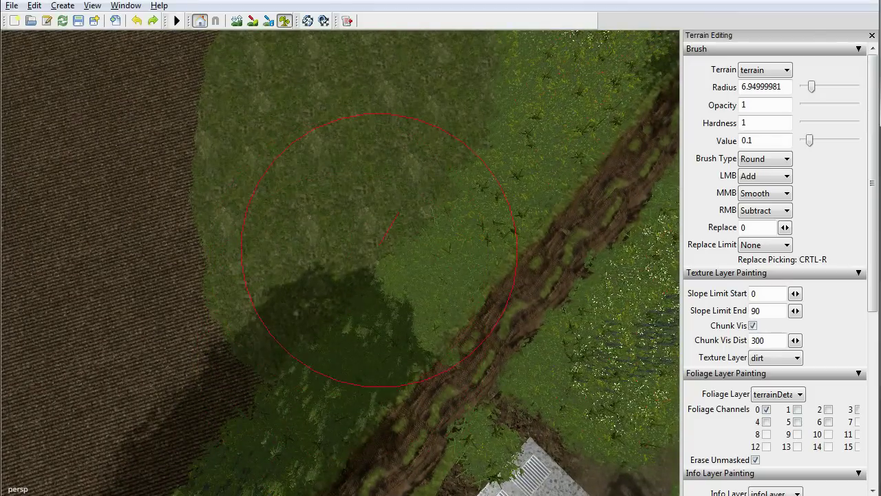
# - Paint ploughed ground back onto the cleared patch and erase it again
pyautogui.click(372, 219)
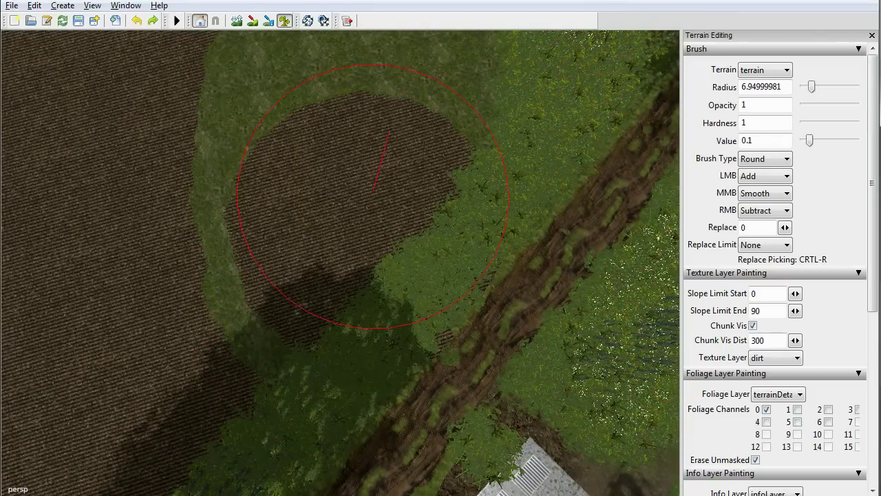
pyautogui.rightClick(296, 225)
pyautogui.rightClick(411, 157)
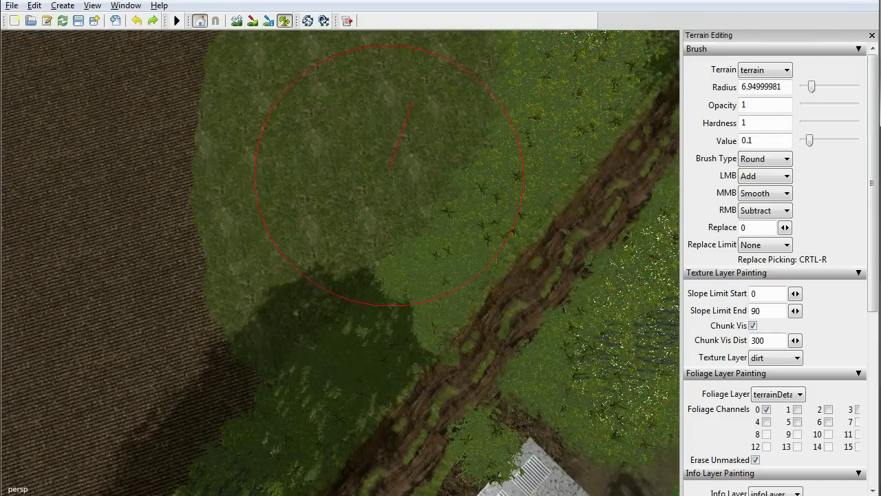
# - Switch to terrain texture painting and choose gravel as the texture layer for the cleared patch
pyautogui.moveTo(407, 211)
pyautogui.keyDown('alt'); pyautogui.mouseDown()
pyautogui.moveTo(441, 190)
pyautogui.moveTo(482, 237)
pyautogui.moveTo(441, 231)
pyautogui.moveTo(481, 241)
pyautogui.moveTo(478, 224)
pyautogui.moveTo(407, 228)
pyautogui.moveTo(492, 231)
pyautogui.moveTo(488, 219)
pyautogui.mouseUp(); pyautogui.keyUp('alt')
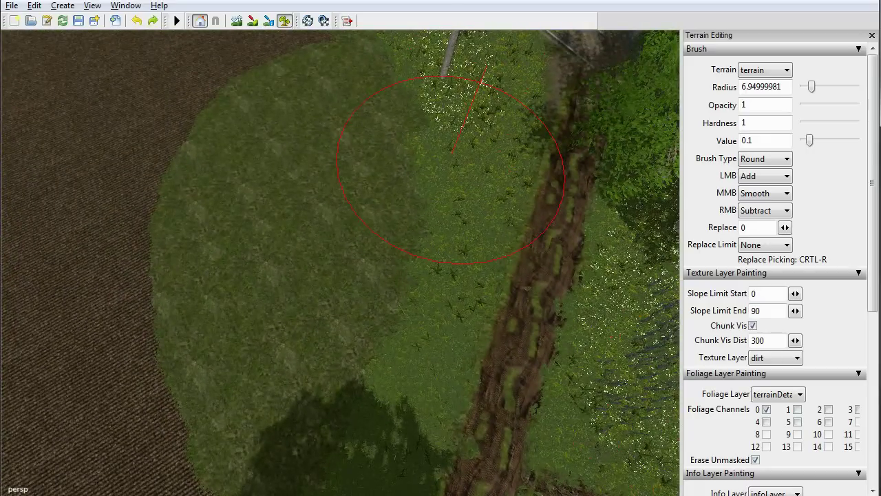
pyautogui.keyDown('alt'); pyautogui.moveTo(451, 153); pyautogui.dragTo(388, 205, button='right'); pyautogui.keyUp('alt')
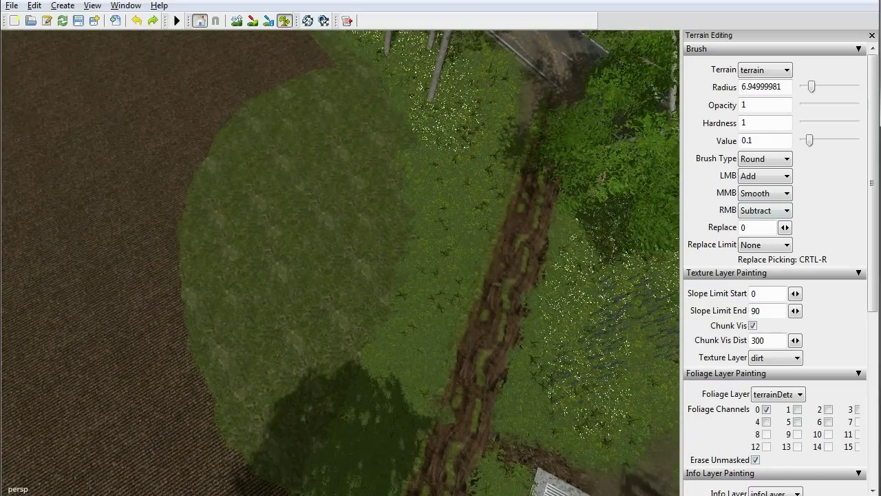
pyautogui.click(253, 21)
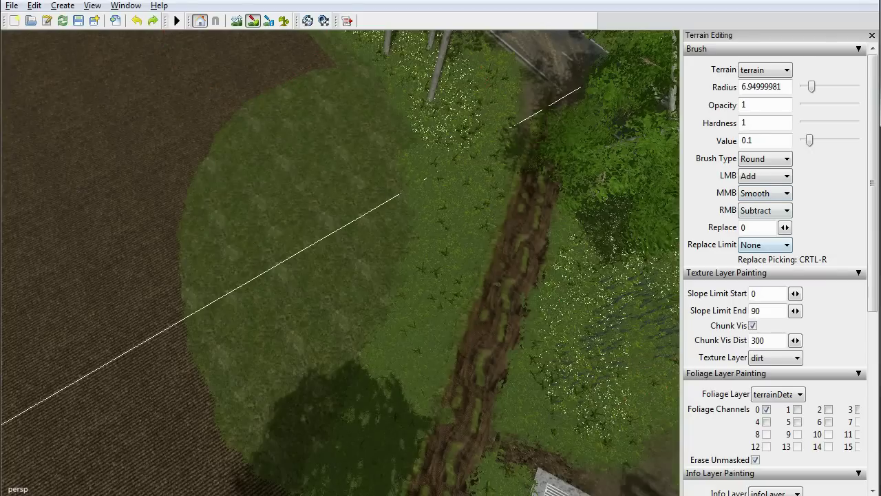
pyautogui.click(766, 245)
pyautogui.click(795, 311)
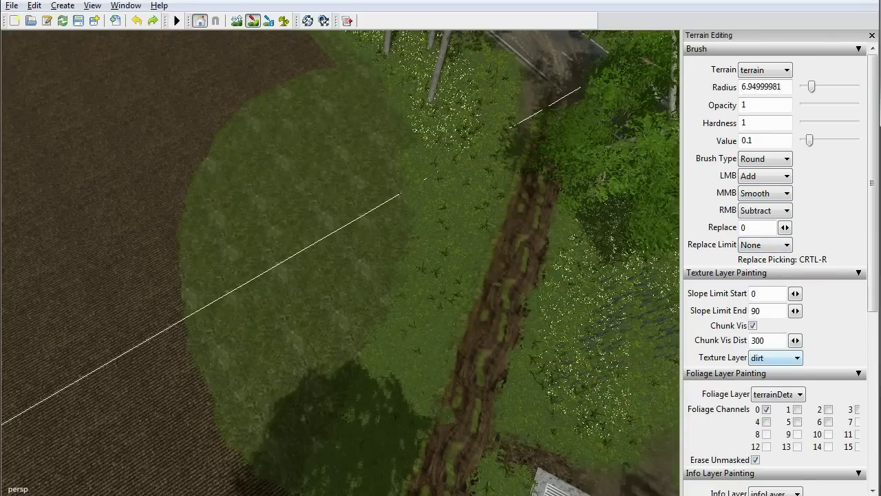
pyautogui.click(776, 358)
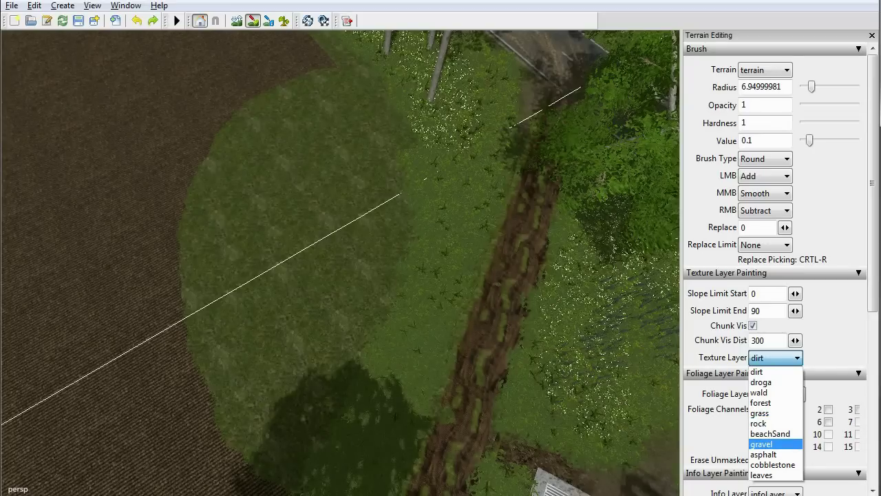
pyautogui.click(762, 444)
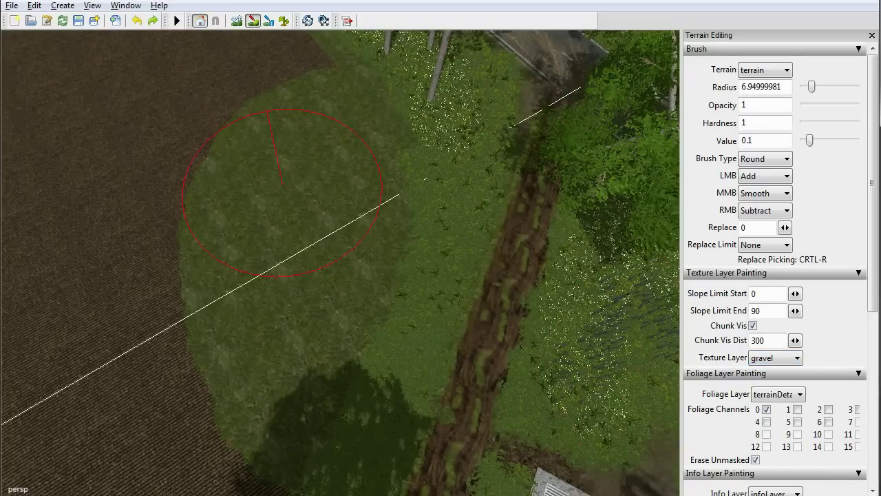
pyautogui.moveTo(276, 180)
pyautogui.keyDown('alt'); pyautogui.mouseDown()
pyautogui.moveTo(265, 168)
pyautogui.moveTo(269, 89)
pyautogui.moveTo(303, 86)
pyautogui.mouseUp(); pyautogui.keyUp('alt')
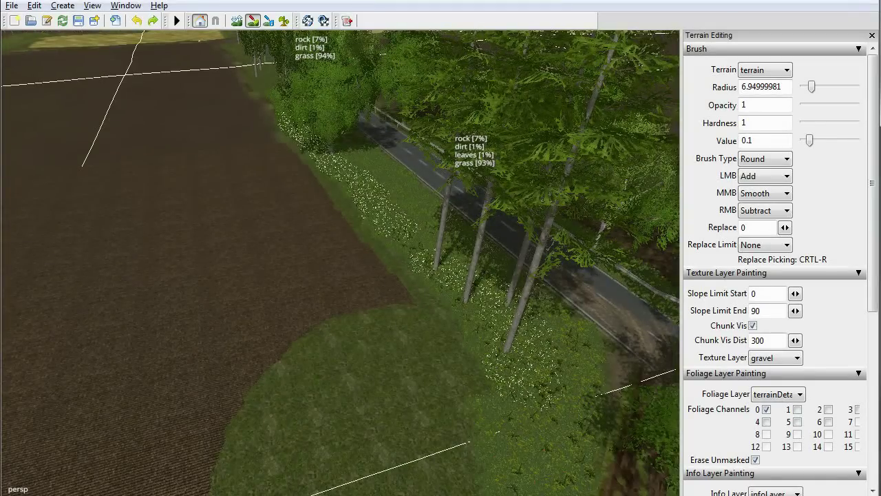
pyautogui.moveTo(303, 86)
pyautogui.keyDown('alt'); pyautogui.mouseDown()
pyautogui.moveTo(295, 119)
pyautogui.moveTo(269, 121)
pyautogui.mouseUp(); pyautogui.keyUp('alt')
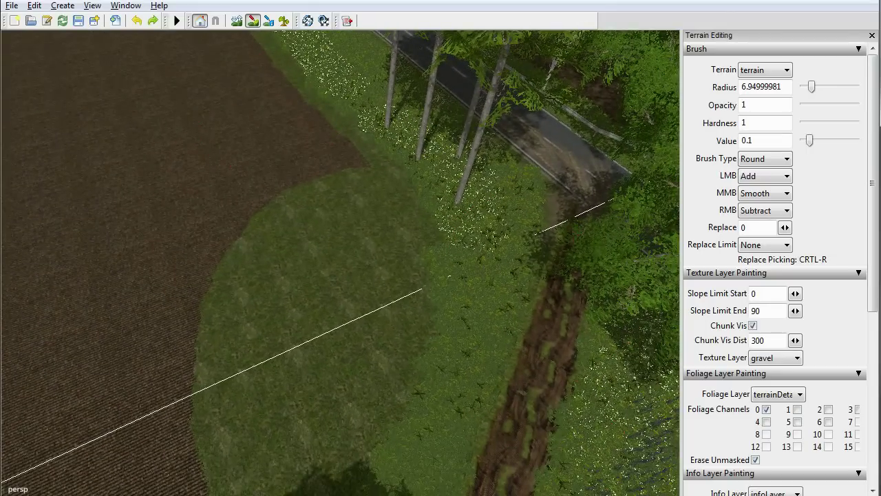
# - Change the texture layer to dirt and paint it over the whole cleared patch beside the field
pyautogui.click(776, 358)
pyautogui.click(765, 371)
pyautogui.click(340, 256)
pyautogui.moveTo(340, 256)
pyautogui.mouseDown()
pyautogui.moveTo(312, 295)
pyautogui.moveTo(342, 297)
pyautogui.moveTo(316, 345)
pyautogui.moveTo(319, 305)
pyautogui.mouseUp()
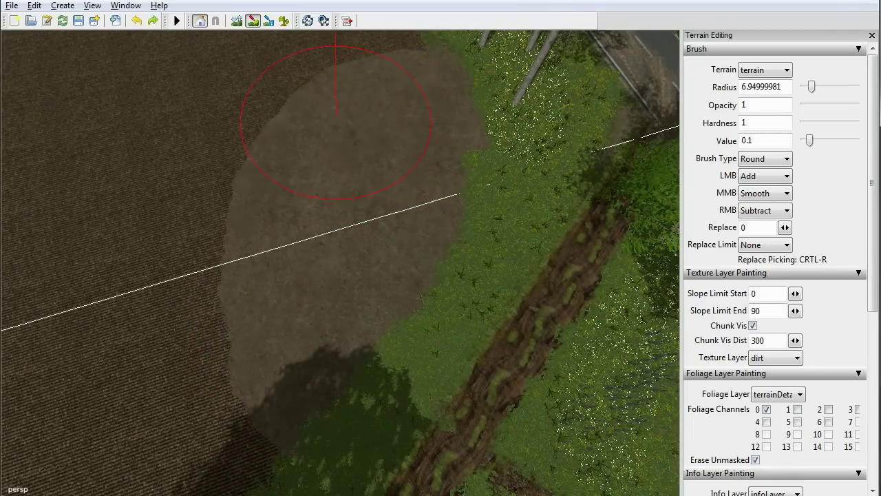
pyautogui.moveTo(424, 126)
pyautogui.keyDown('alt'); pyautogui.mouseDown()
pyautogui.moveTo(365, 131)
pyautogui.moveTo(355, 103)
pyautogui.moveTo(468, 117)
pyautogui.moveTo(448, 148)
pyautogui.moveTo(352, 118)
pyautogui.moveTo(427, 134)
pyautogui.moveTo(482, 117)
pyautogui.moveTo(431, 131)
pyautogui.mouseUp(); pyautogui.keyUp('alt')
pyautogui.scroll(5, 354, 103)
pyautogui.scroll(-5, 468, 117)
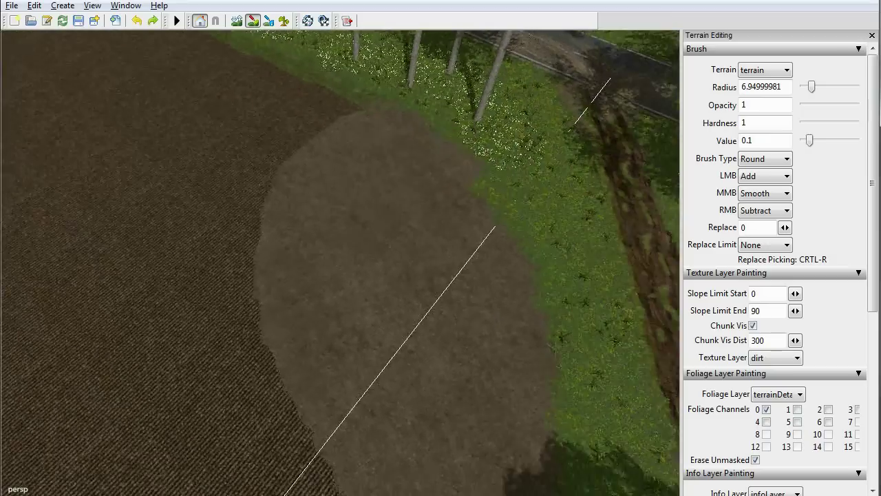
pyautogui.keyDown('alt'); pyautogui.moveTo(469, 396); pyautogui.dragTo(463, 383); pyautogui.keyUp('alt')
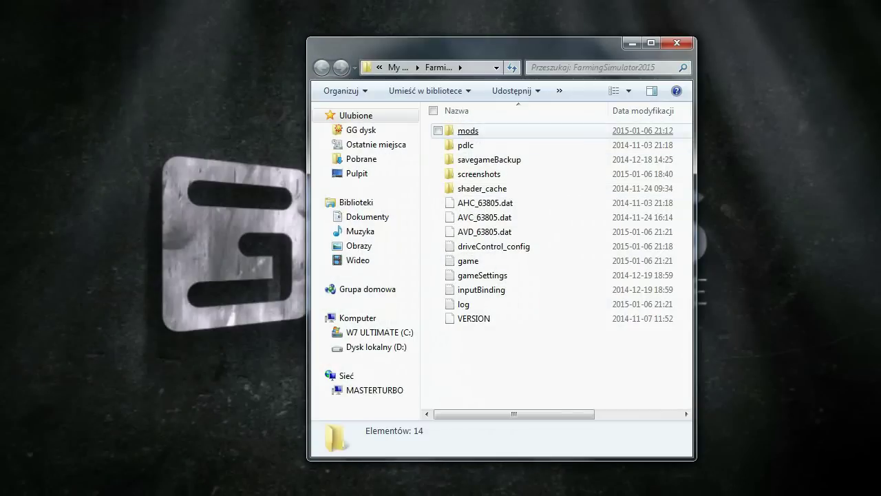
# - Open the LYSA_POLANA folder of the LysaPolana_ReactivationV2 map inside the Farming Simulator mods folder
pyautogui.click(468, 130)
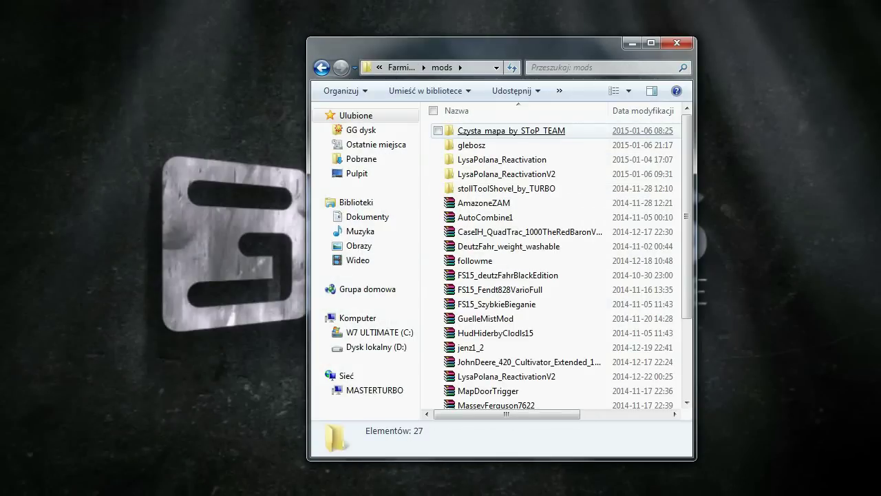
pyautogui.doubleClick(506, 173)
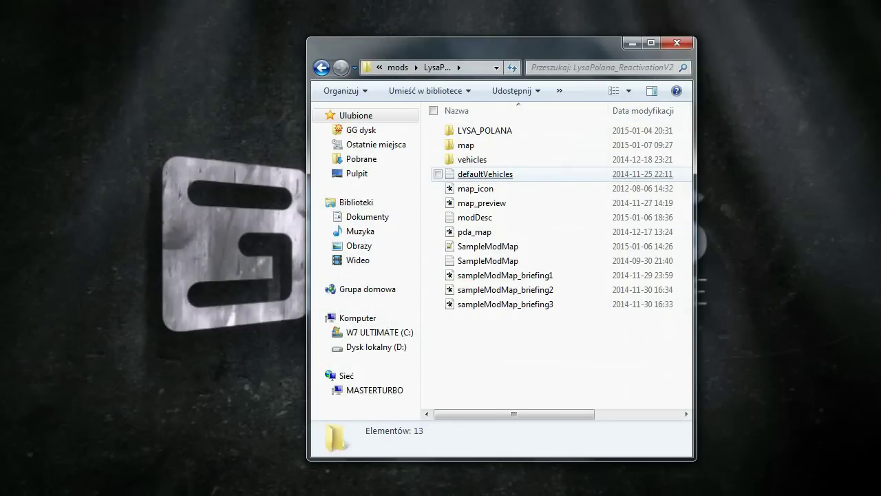
pyautogui.doubleClick(485, 131)
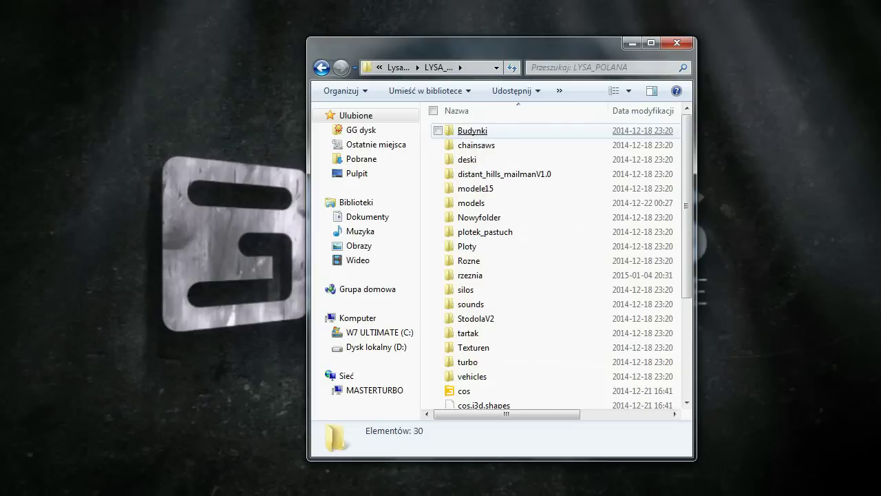
pyautogui.press('BackSpace')
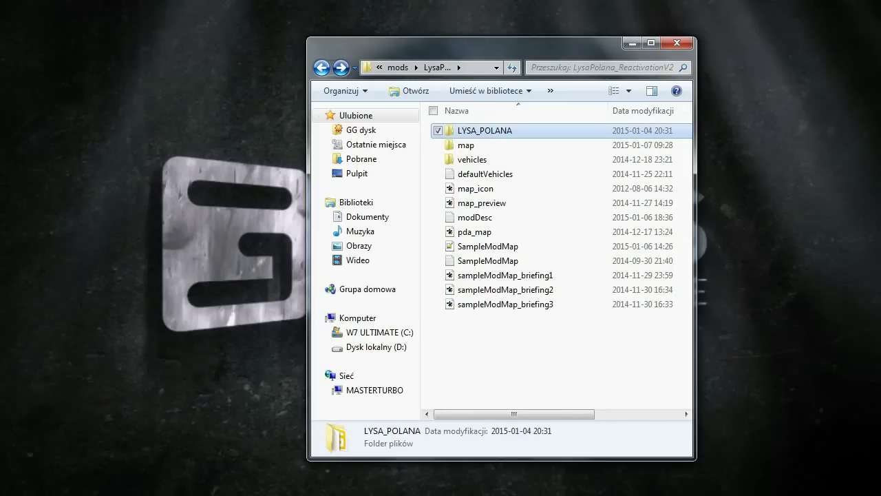
pyautogui.doubleClick(492, 131)
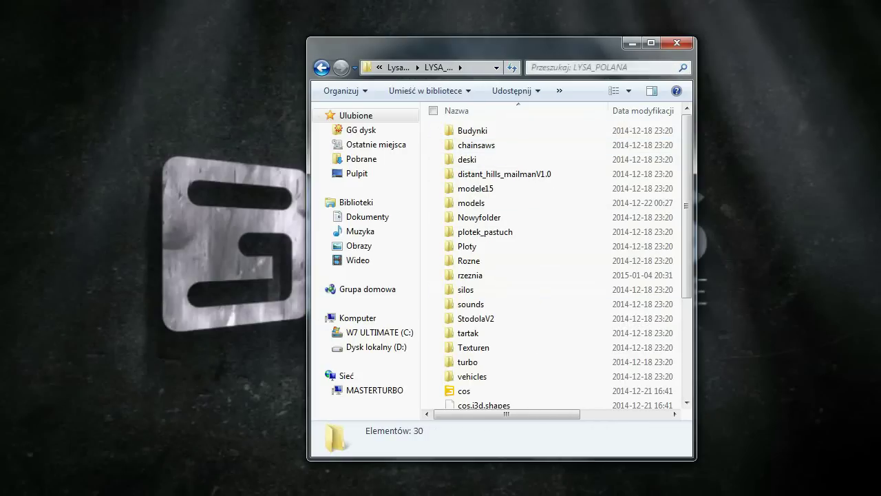
# - Move the manure folder from the desktop into the map's LYSA_POLANA folder and close the file window
pyautogui.moveTo(537, 47); pyautogui.dragTo(389, 34)
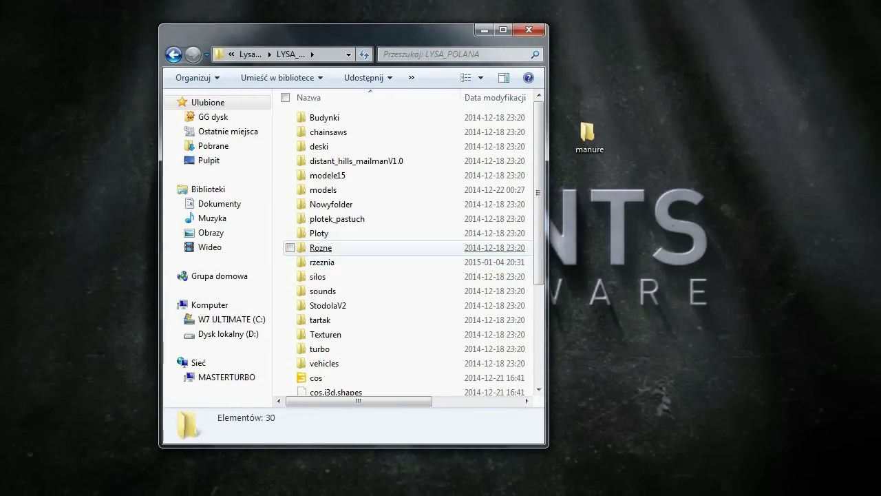
pyautogui.scroll(-1, 323, 200)
pyautogui.click(319, 315)
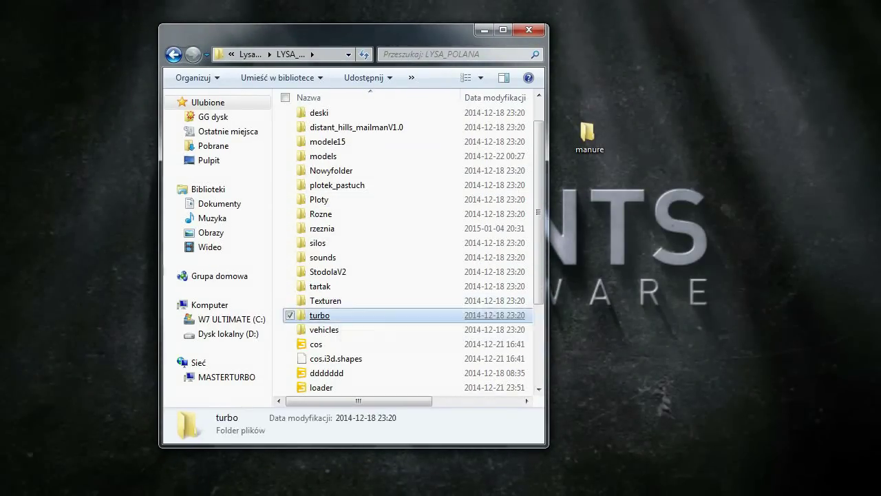
pyautogui.doubleClick(319, 315)
pyautogui.click(173, 54)
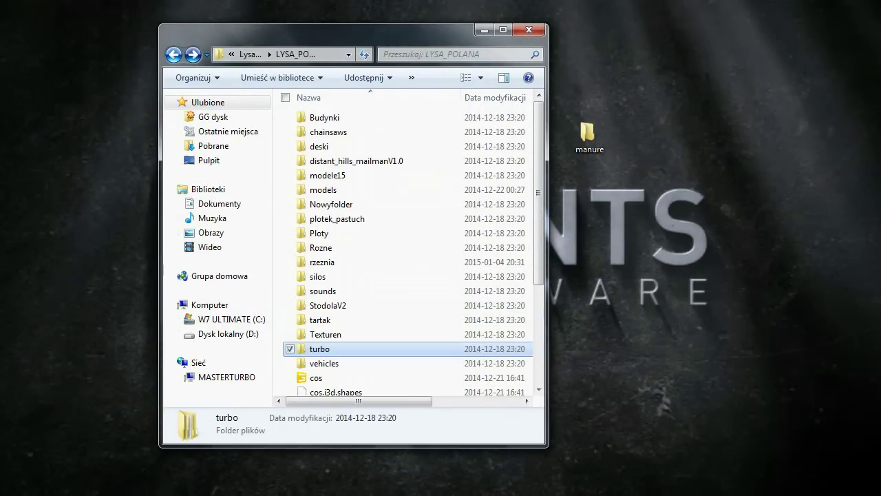
pyautogui.moveTo(586, 134); pyautogui.dragTo(277, 148)
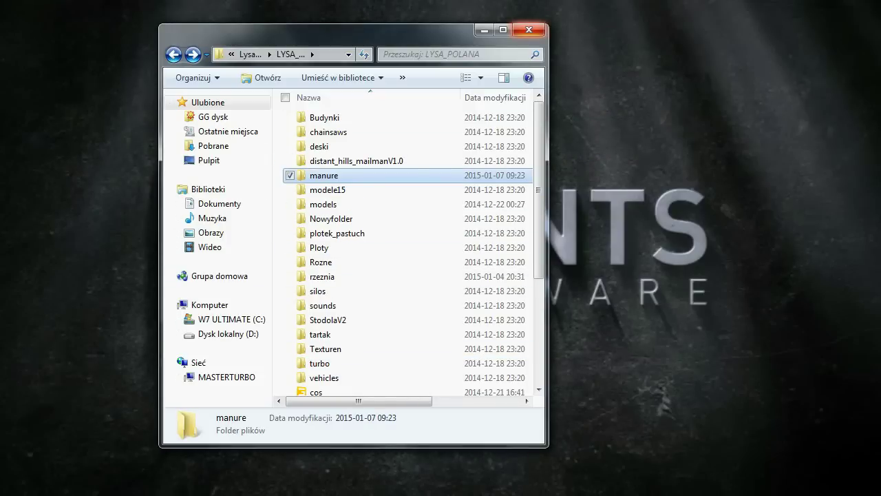
pyautogui.click(529, 30)
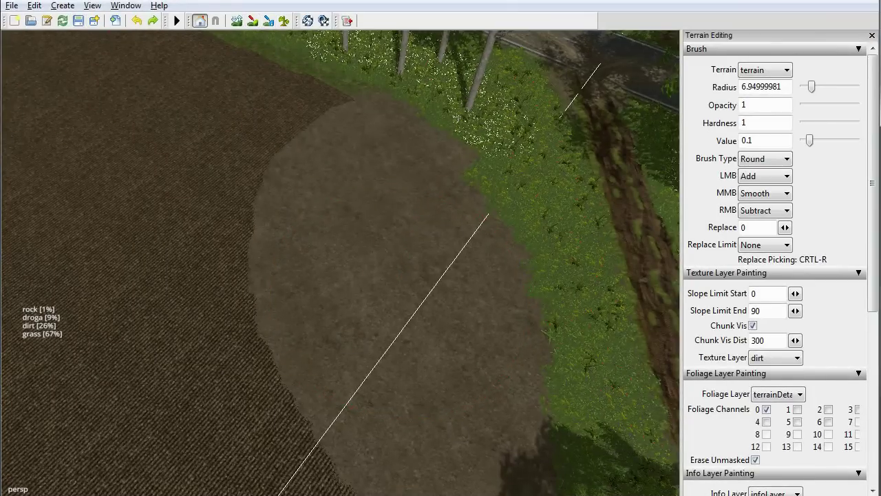
# - Leave terrain painting, close the Terrain Editing window and show the Scenegraph
pyautogui.click(253, 21)
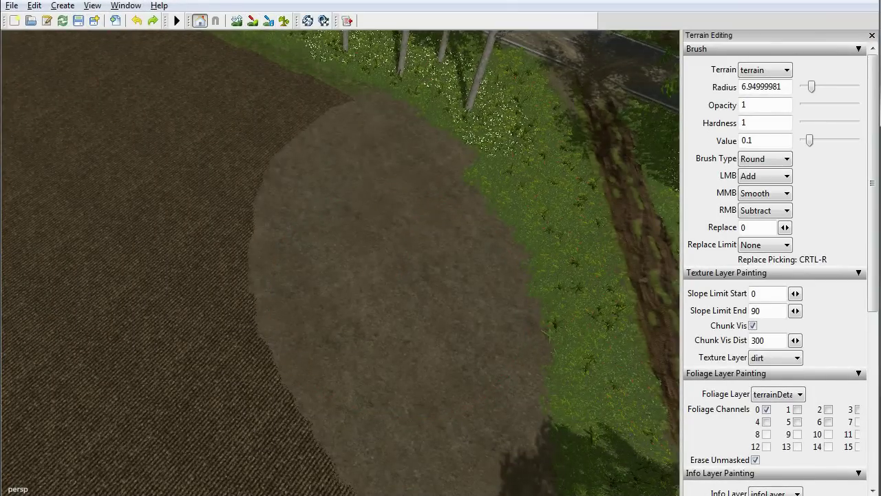
pyautogui.click(872, 35)
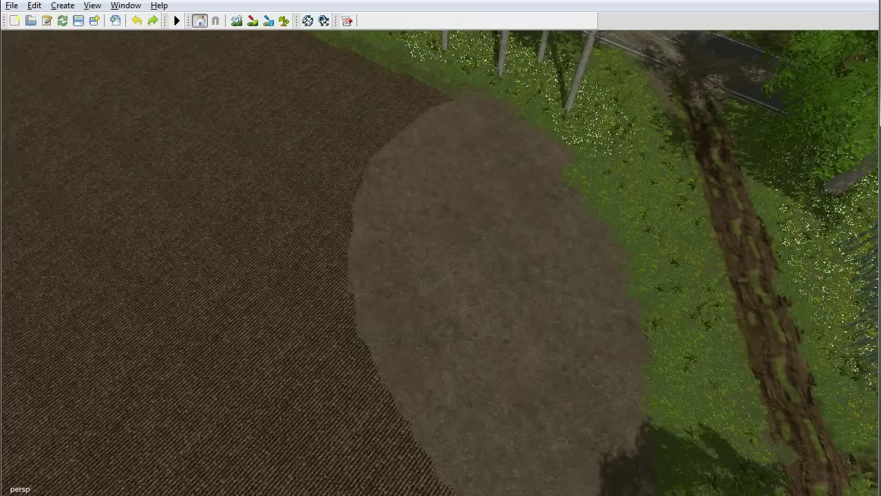
pyautogui.click(126, 5)
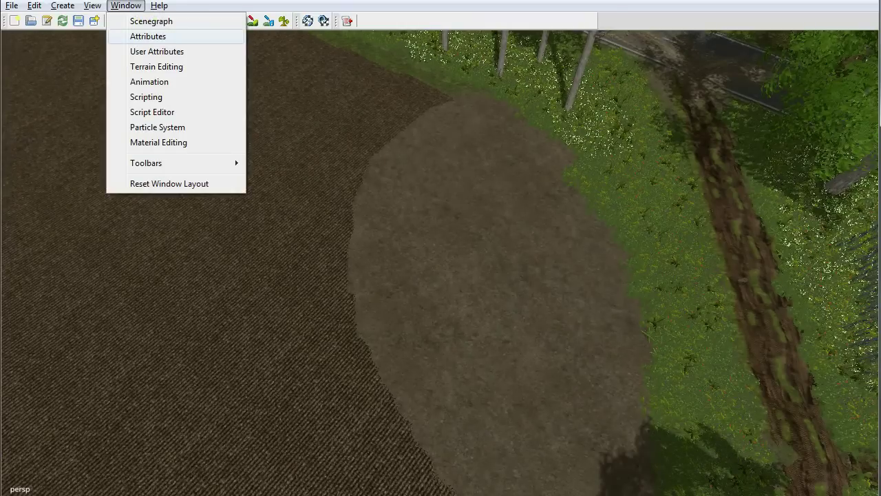
pyautogui.click(151, 21)
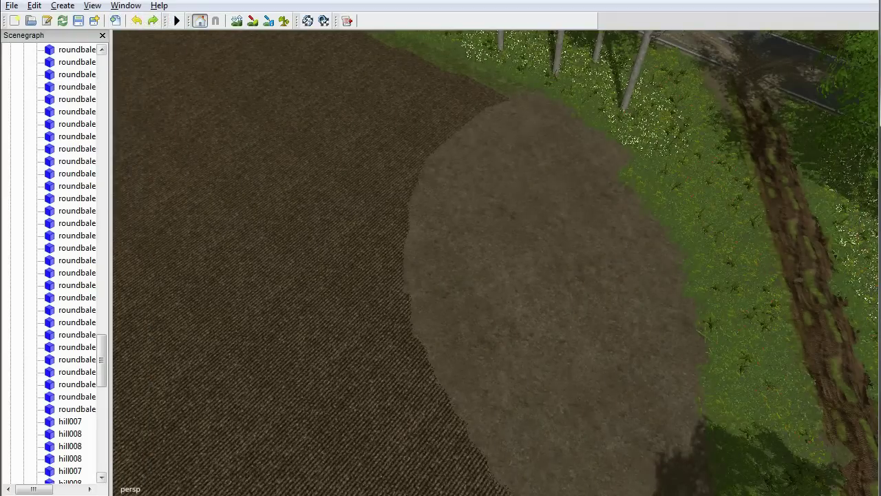
# - Collapse the Rozne group under Dekoracja in the scenegraph and go to the end of the object list
pyautogui.moveTo(102, 360); pyautogui.dragTo(102, 254)
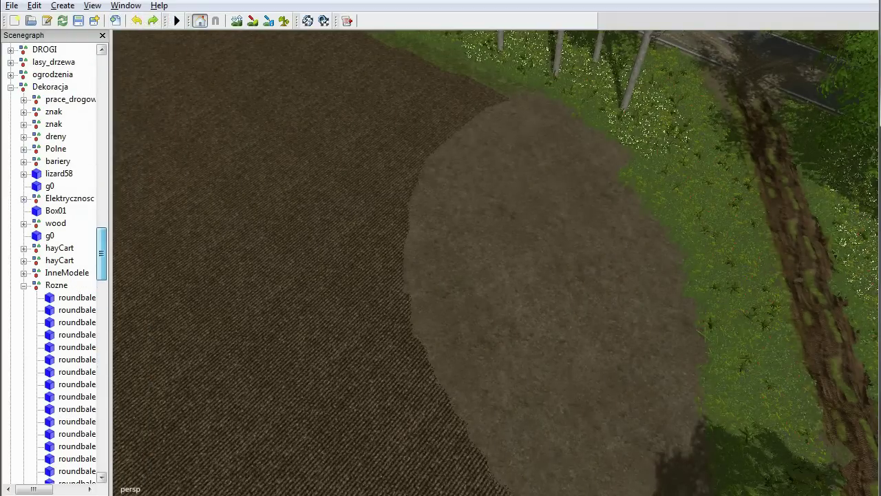
pyautogui.click(24, 286)
pyautogui.moveTo(102, 373); pyautogui.dragTo(102, 381)
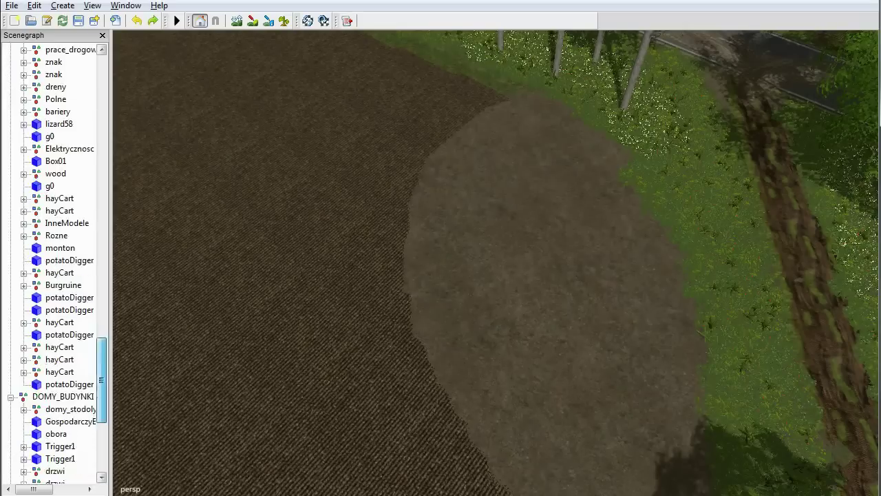
pyautogui.scroll(-6, 55, 276)
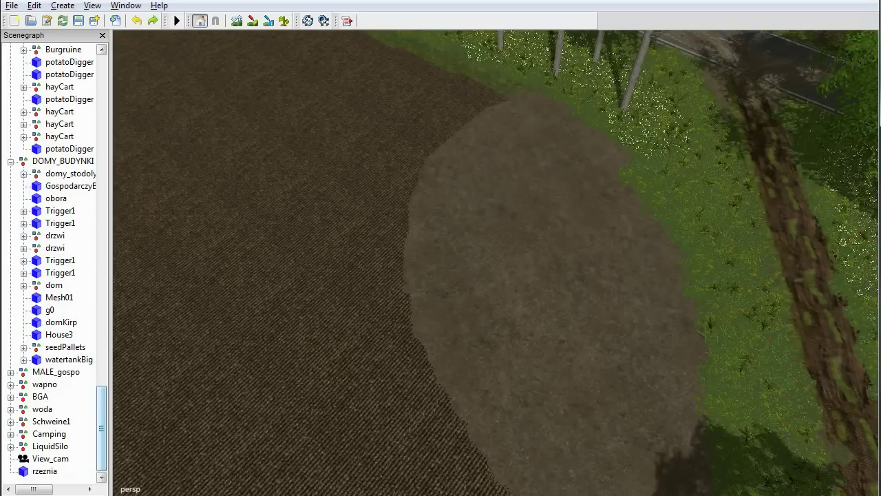
# - Import the manureHeap file from the manure folder inside LYSA_POLANA and delete the light imported with it
pyautogui.click(12, 5)
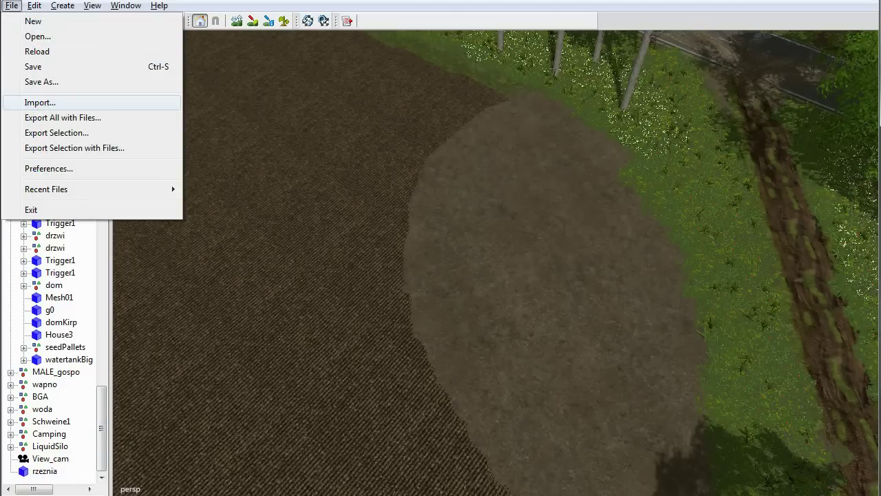
pyautogui.click(40, 102)
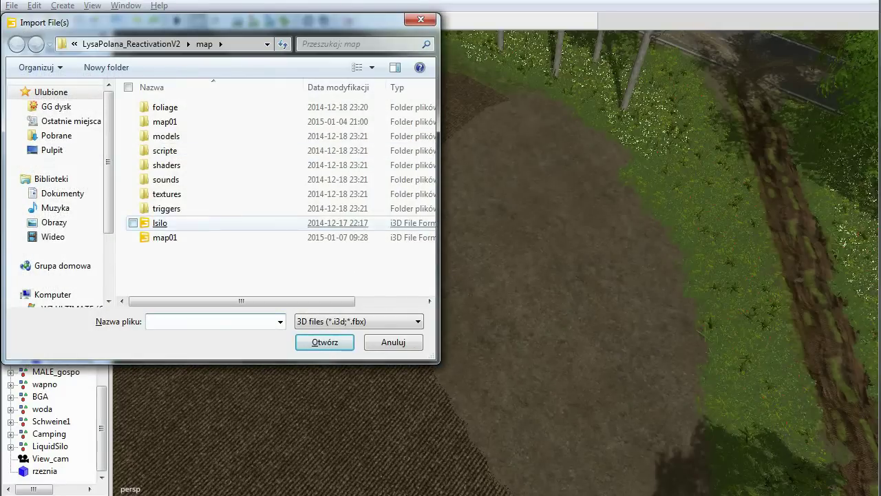
pyautogui.click(131, 43)
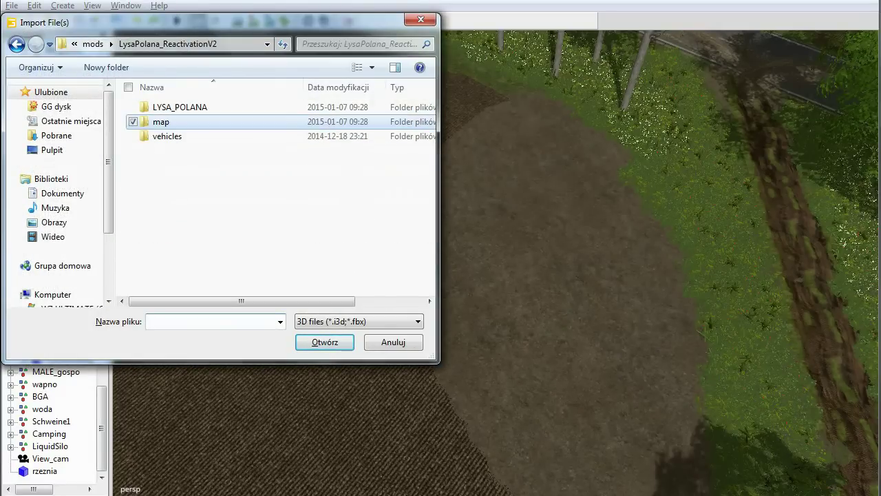
pyautogui.doubleClick(180, 107)
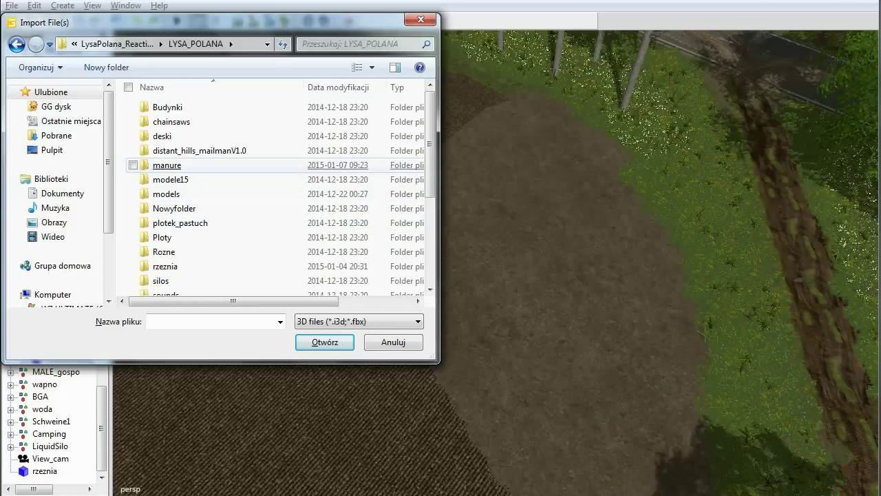
pyautogui.doubleClick(167, 165)
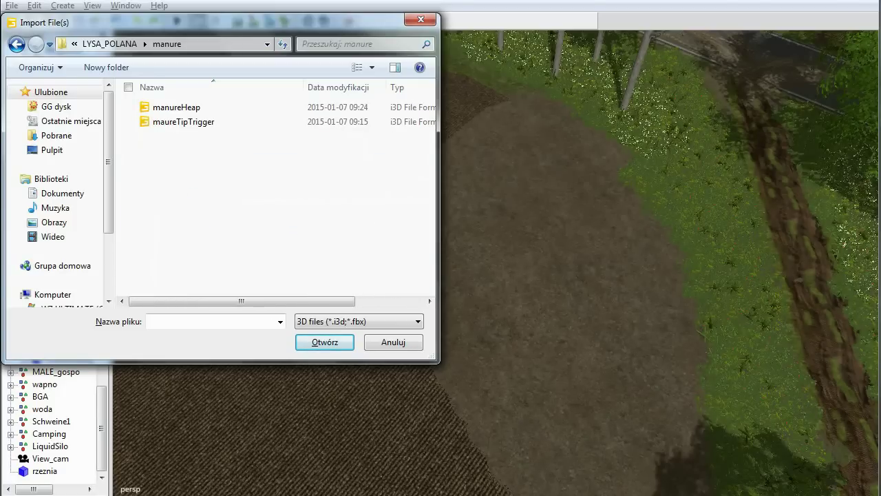
pyautogui.doubleClick(176, 108)
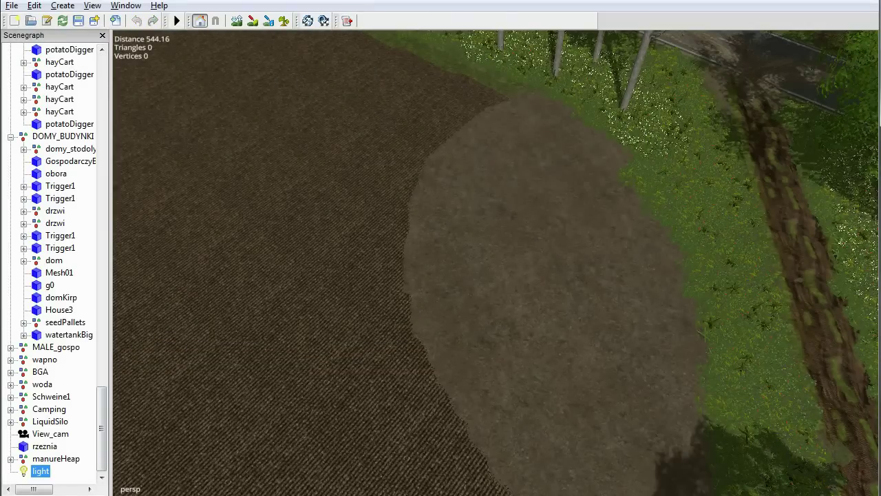
pyautogui.scroll(4, 55, 268)
pyautogui.moveTo(102, 405); pyautogui.dragTo(102, 431)
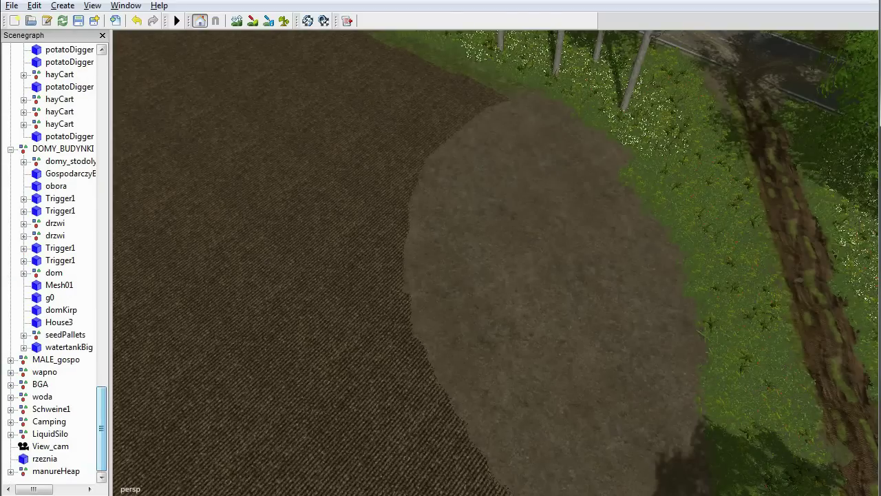
# - Place the manureHeap group beside the field and shift it along its blue axis onto the dirt patch
pyautogui.click(56, 471)
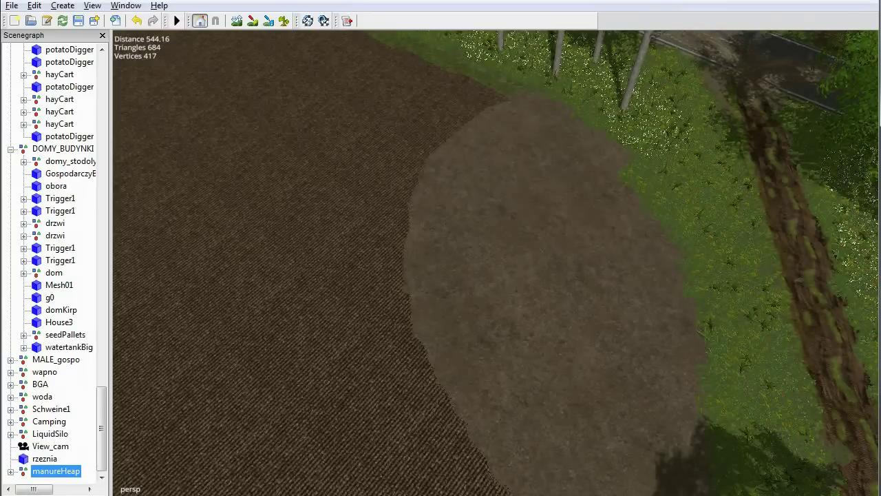
pyautogui.hotkey('ctrl', 'b')
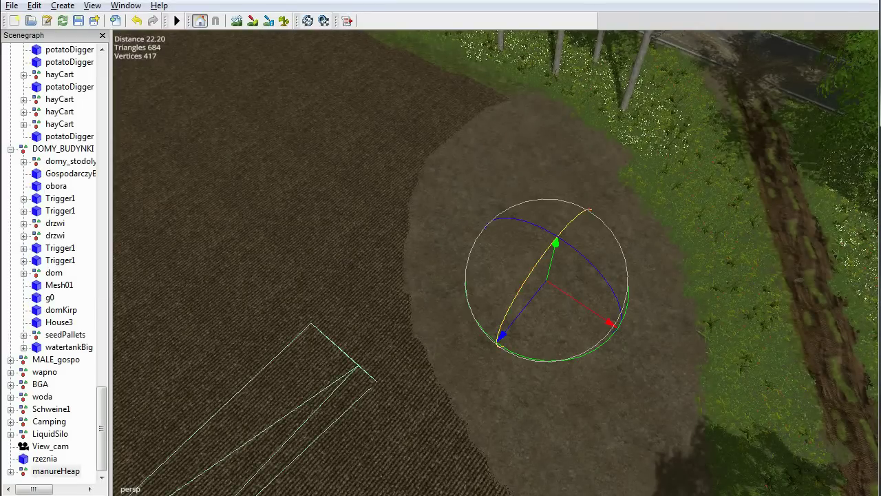
pyautogui.keyDown('alt'); pyautogui.moveTo(496, 276); pyautogui.dragTo(482, 296); pyautogui.keyUp('alt')
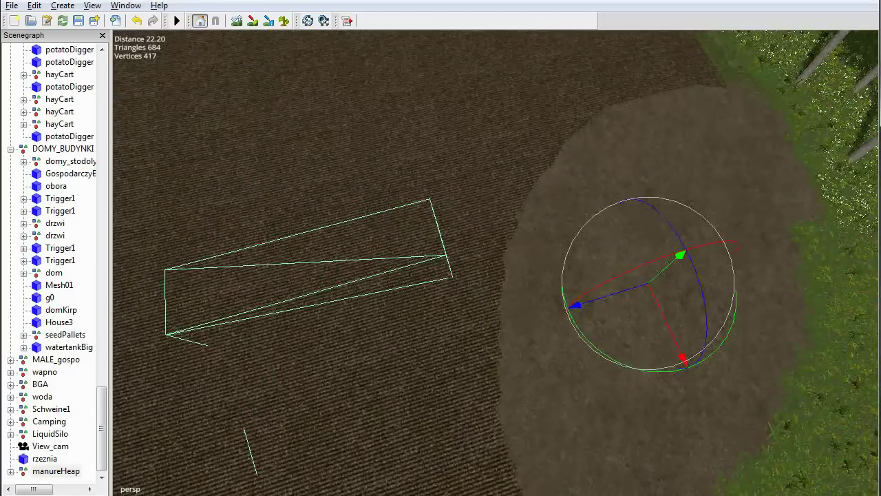
pyautogui.moveTo(575, 306); pyautogui.dragTo(764, 222)
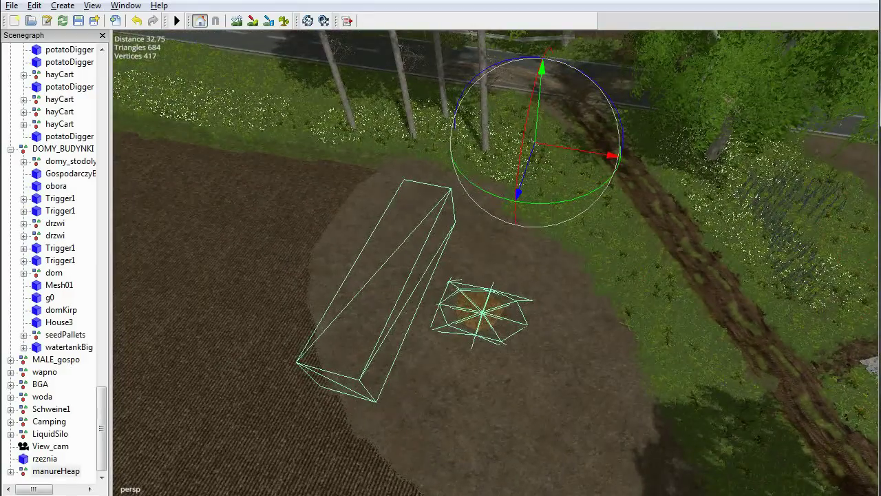